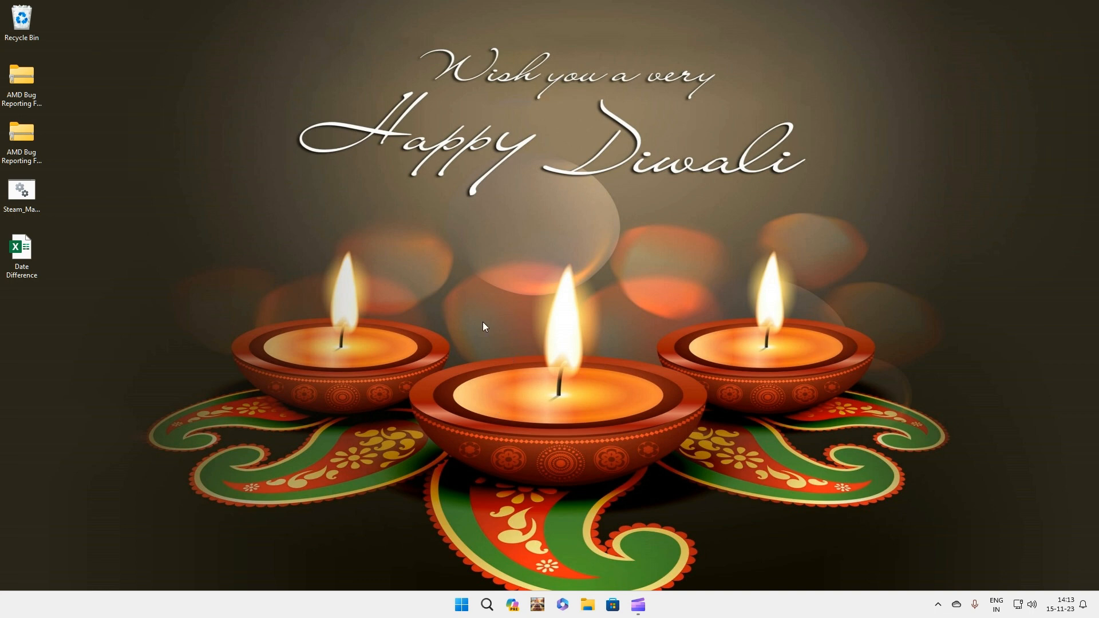
- Open the Date Difference workbook from the desktop and look over the fee, date and fine columns on the Late Payment sheet
double_click(21, 250)
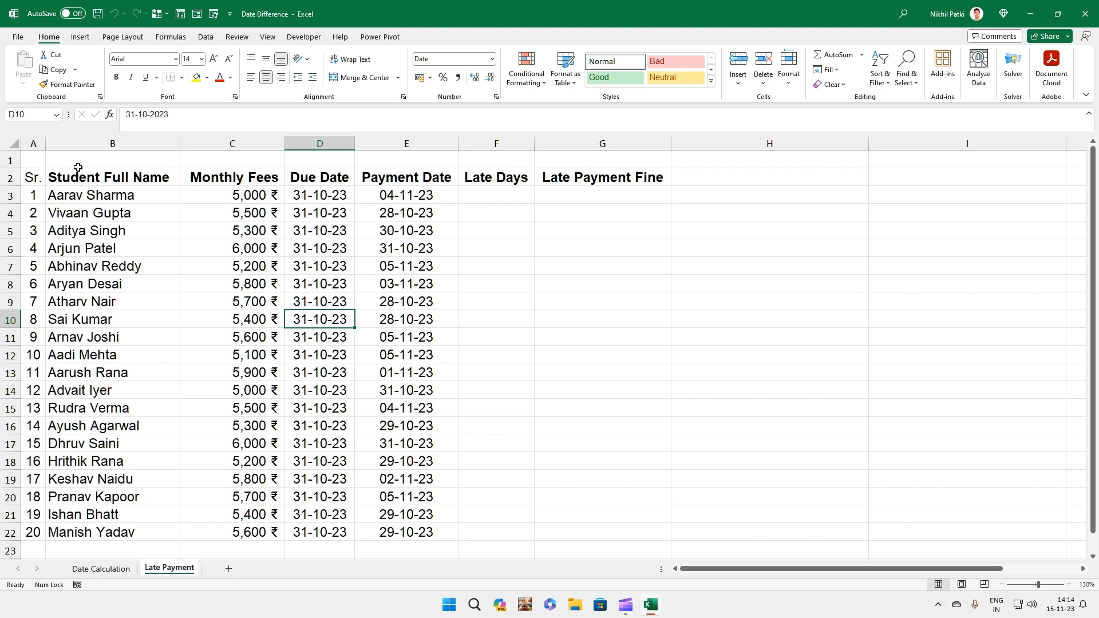
click(96, 157)
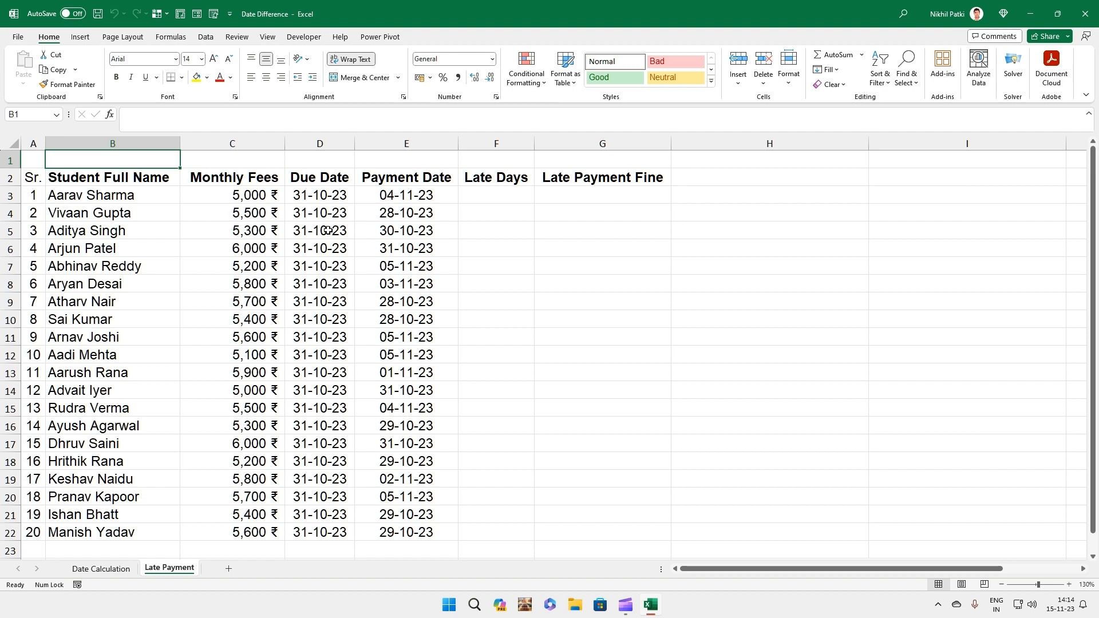
click(394, 237)
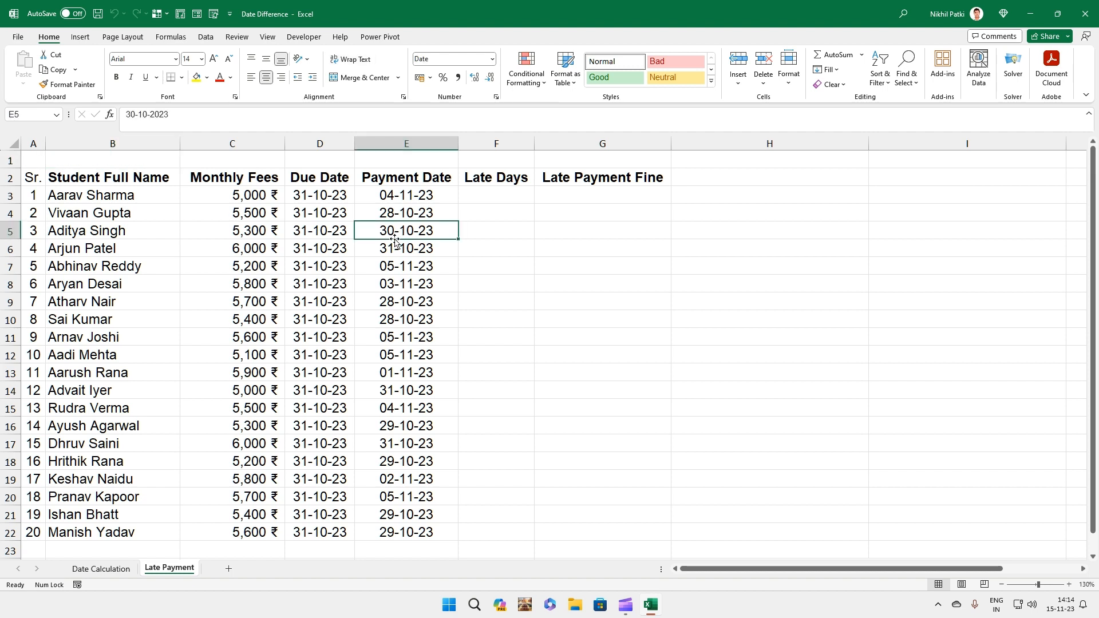
click(575, 190)
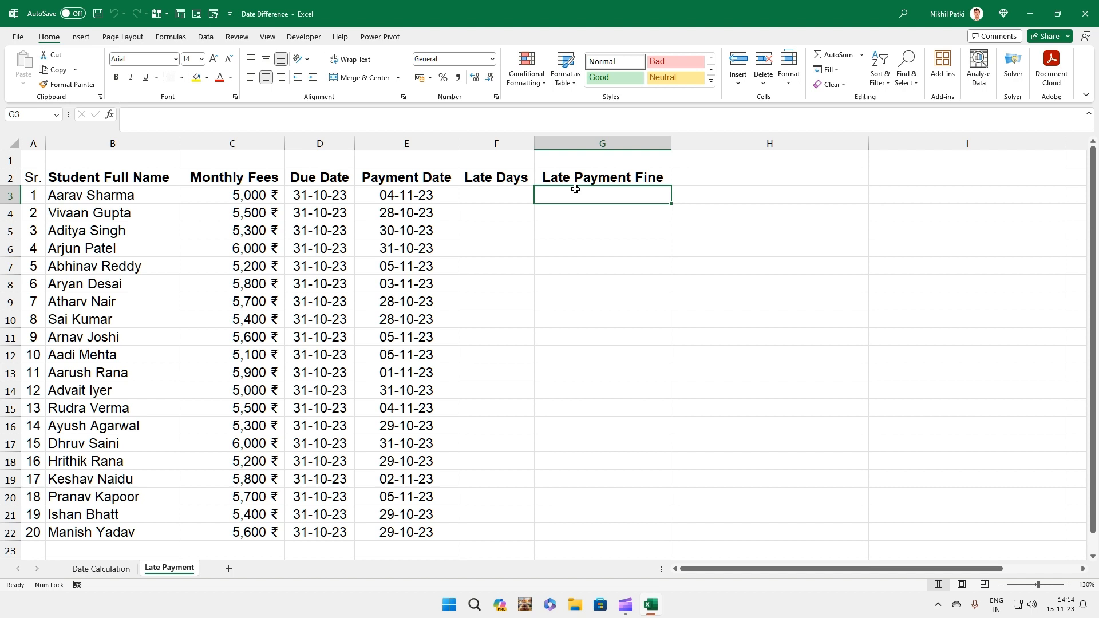
- Enter the formula =DATEDIF(D3,E3,"d") in F3 to calculate the first student's late days from due date to payment date
click(511, 195)
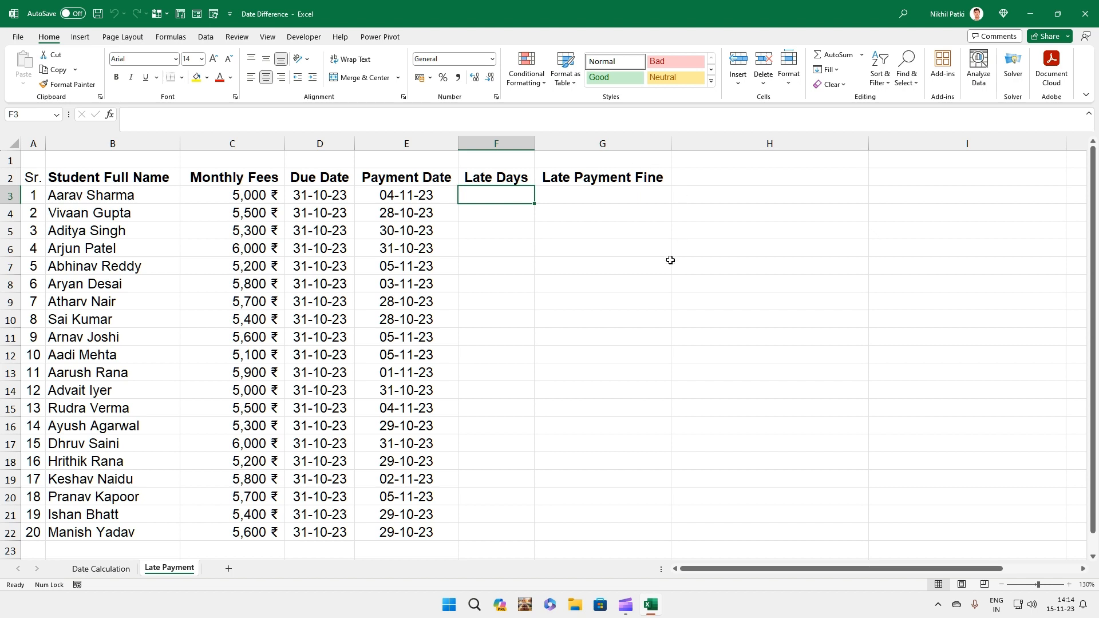
text(=)
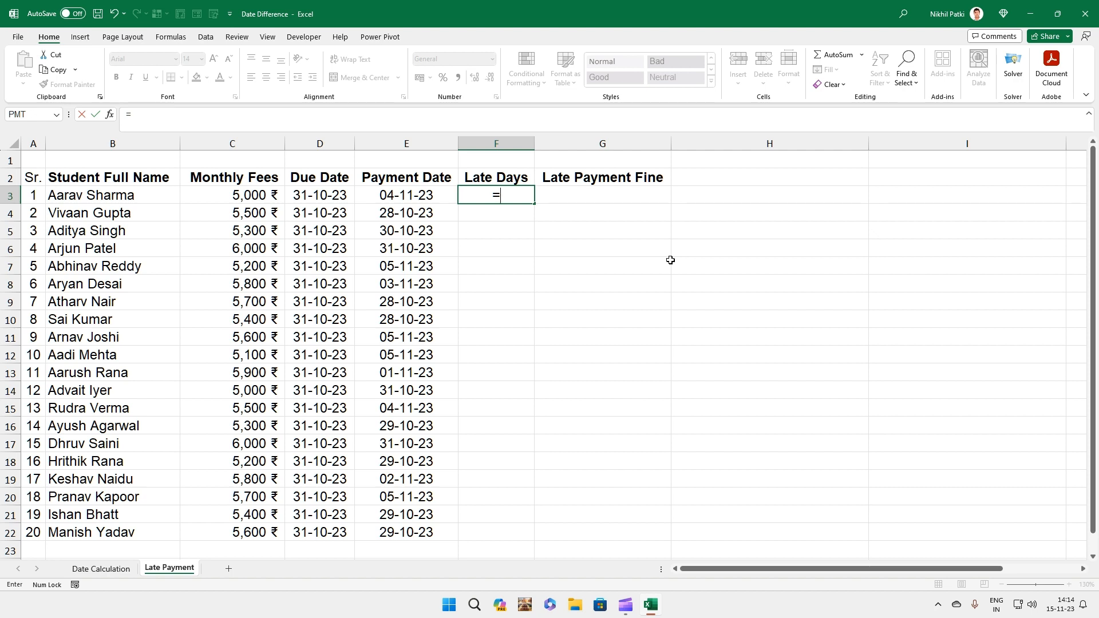
text(da)
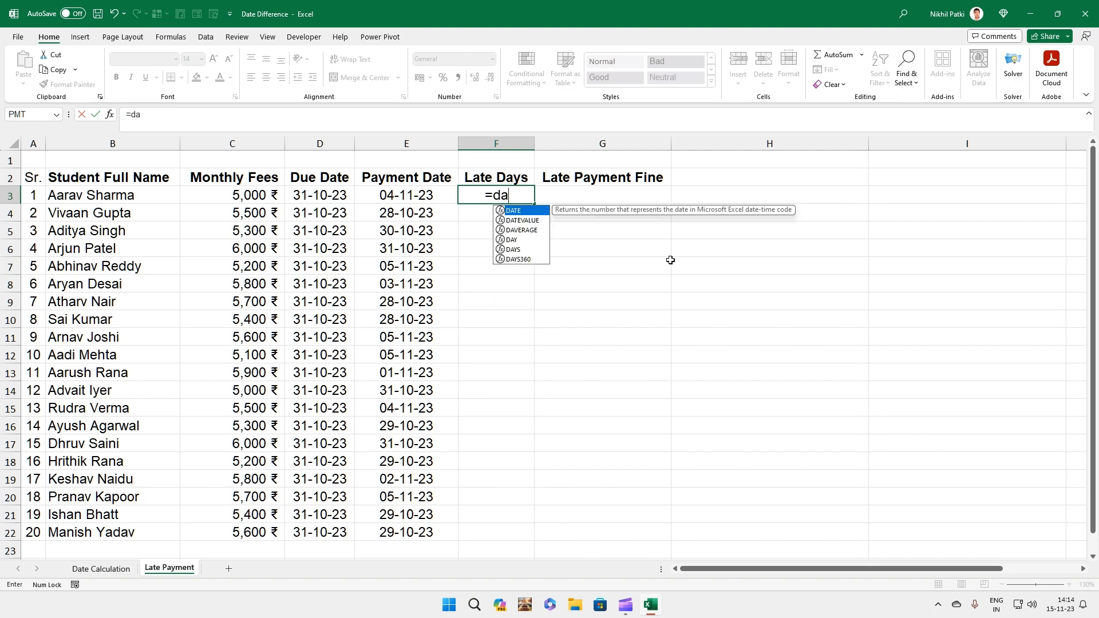
text(tedif)
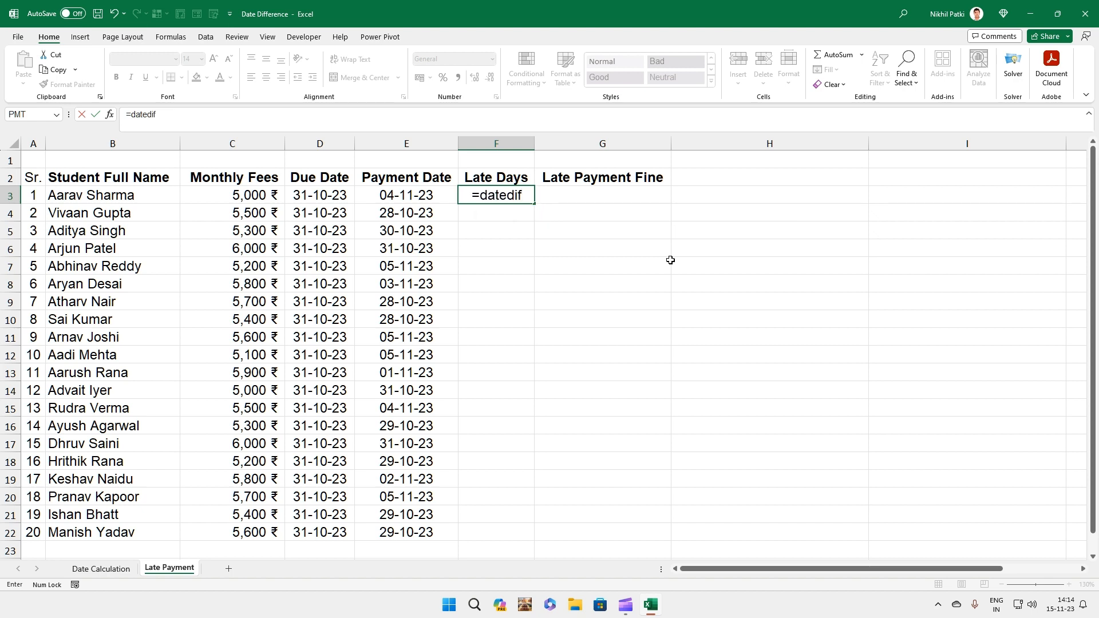
text(()
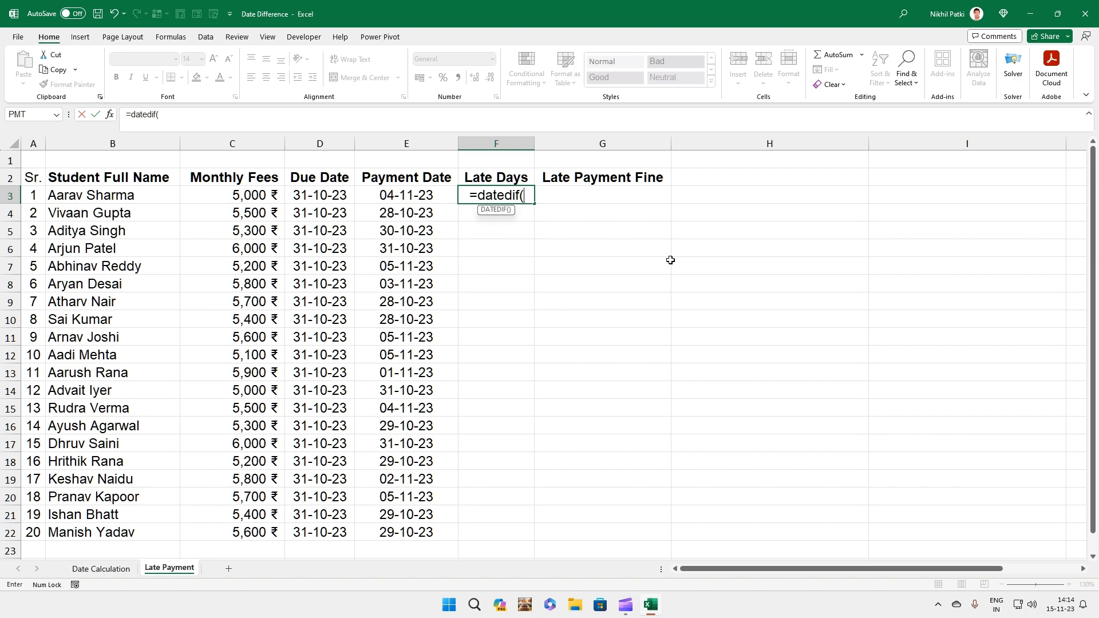
key(Left)
key(Left)
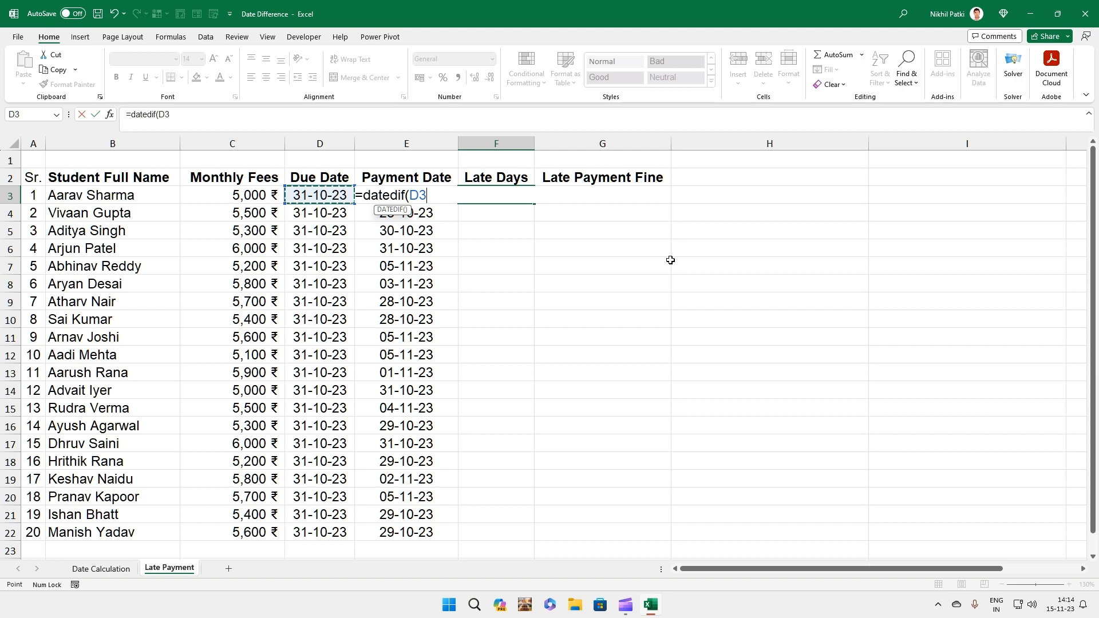
text(,)
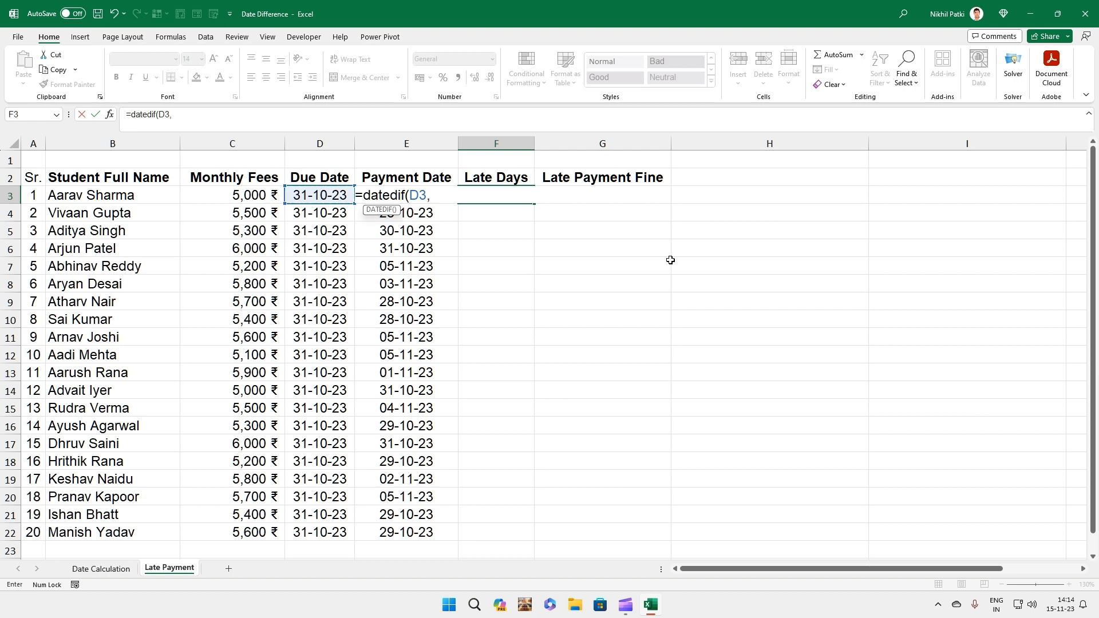
key(Left)
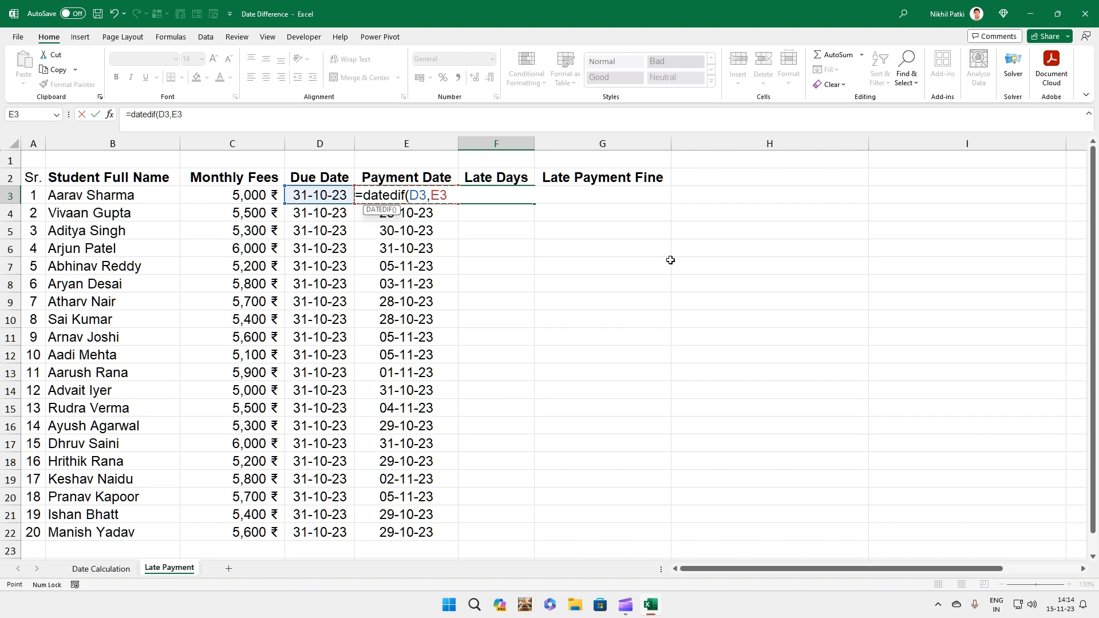
text(,"d"))
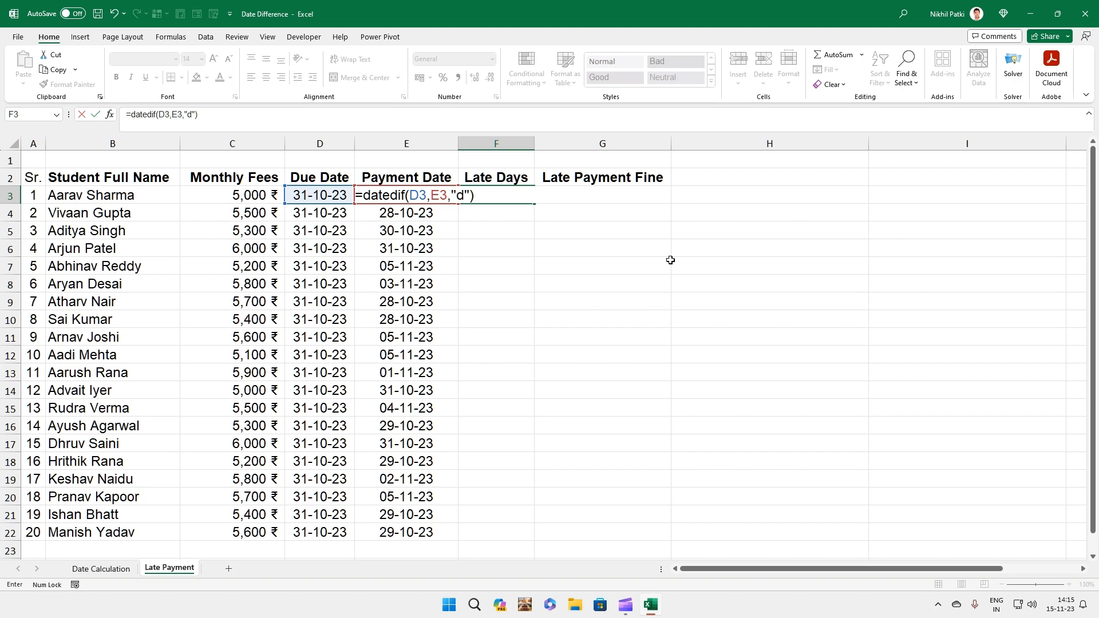
key(Return)
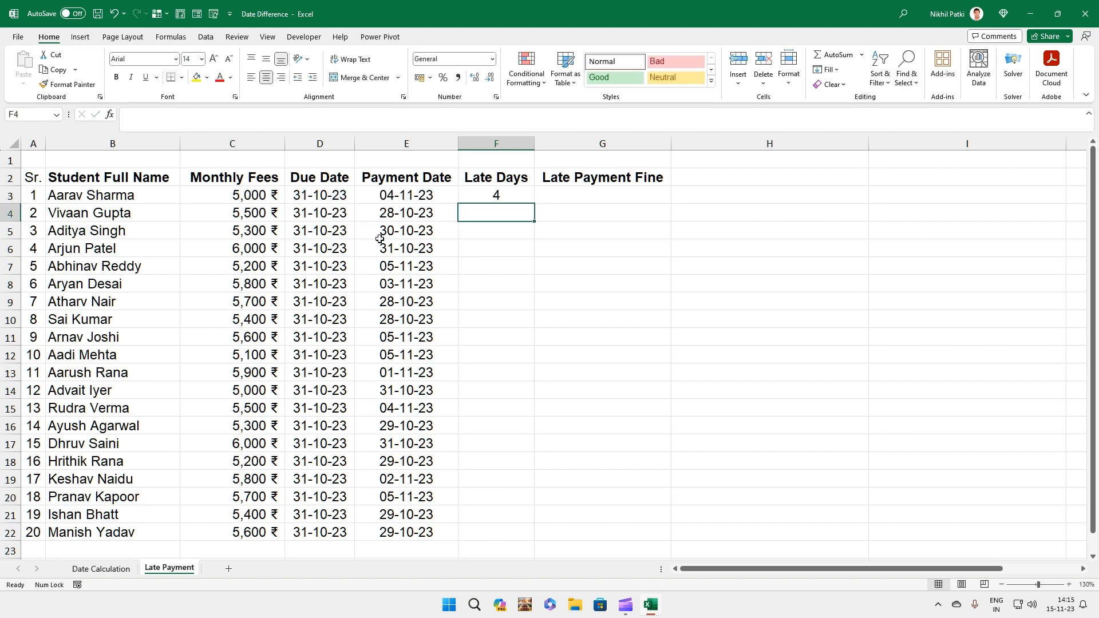
- Check the row 3 dates against the F3 formula and fill the DATEDIF formula down the Late Days column to F22
click(505, 193)
click(322, 195)
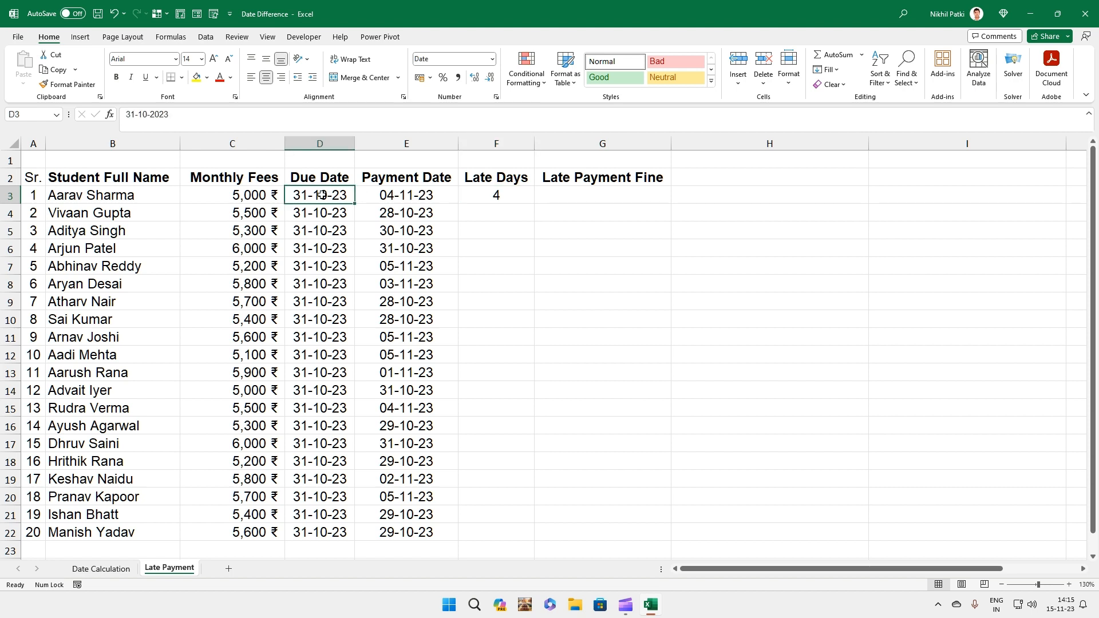
click(391, 195)
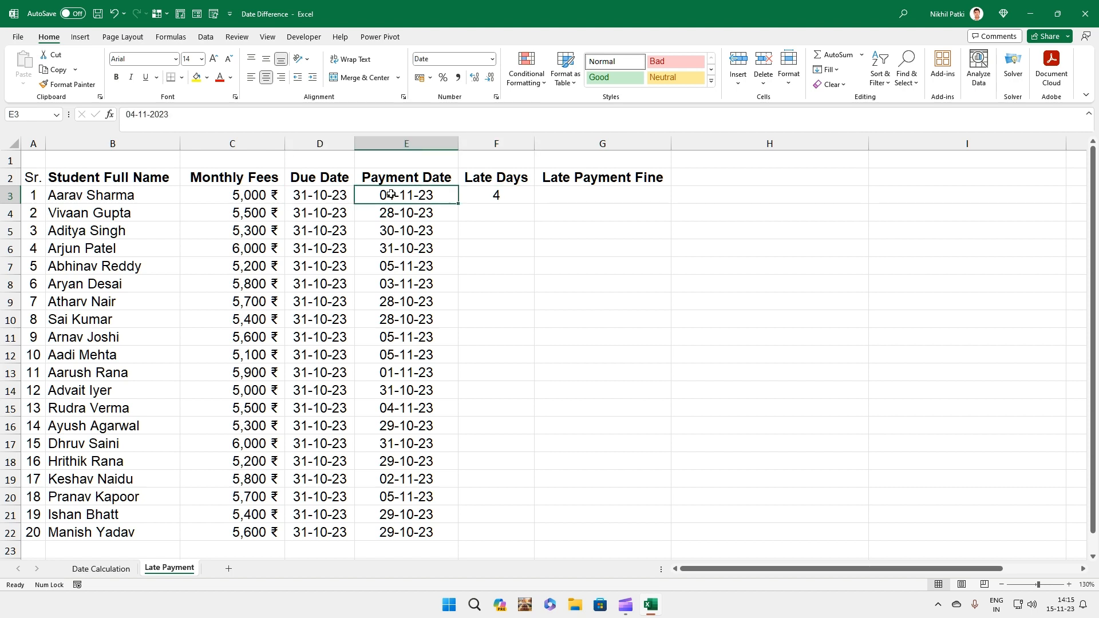
click(520, 195)
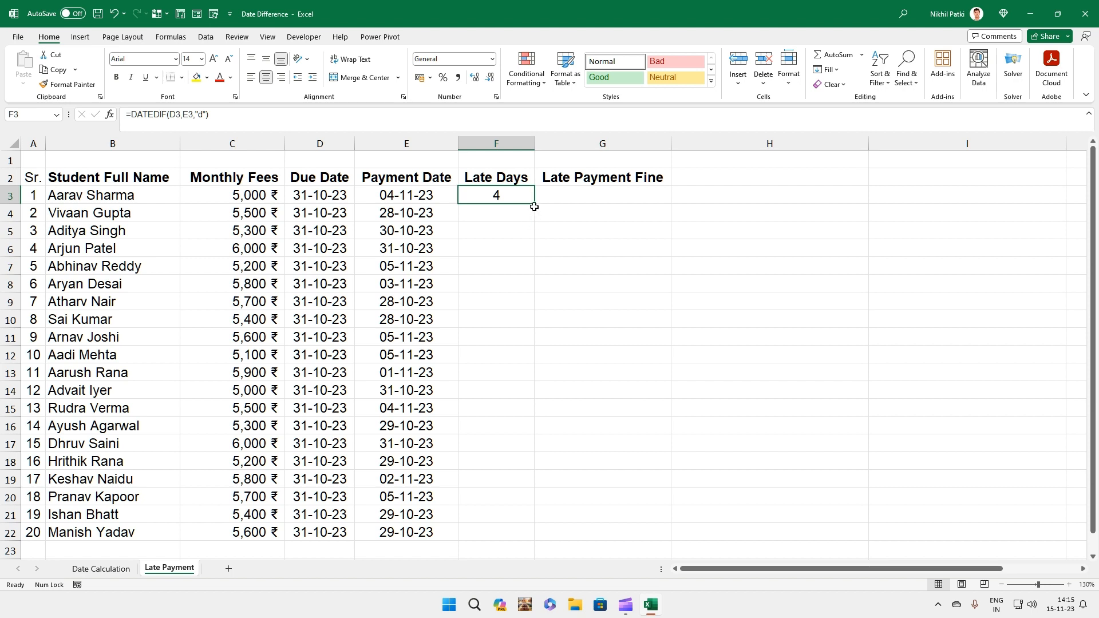
drag(532, 205, 514, 533)
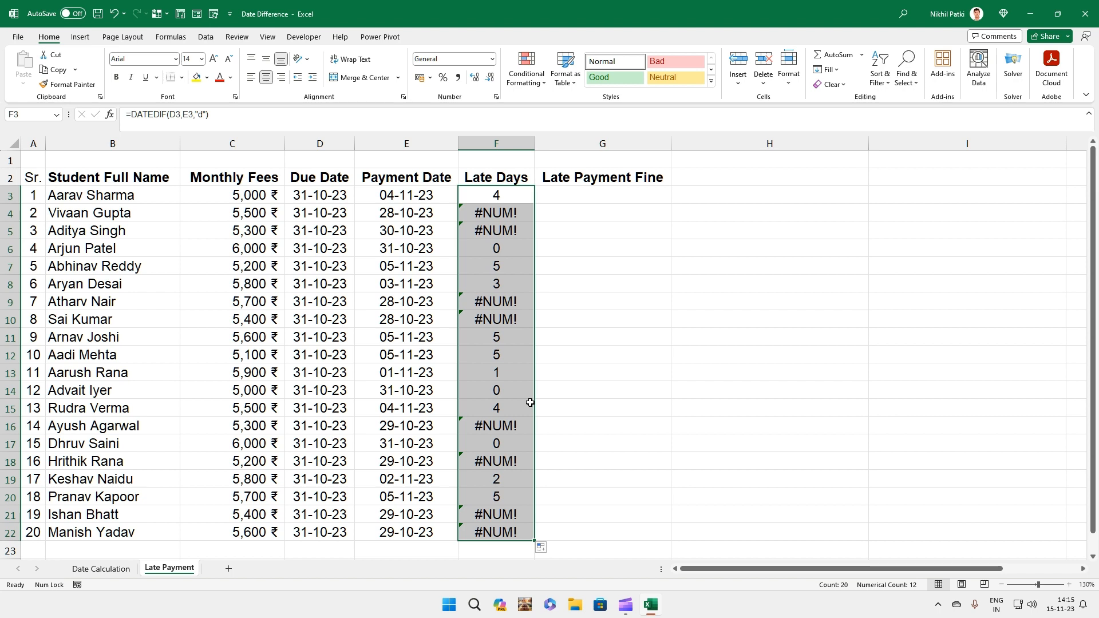
- Examine the Late Days formula in F4 and compare the due and payment dates in rows 3 and 4
click(513, 223)
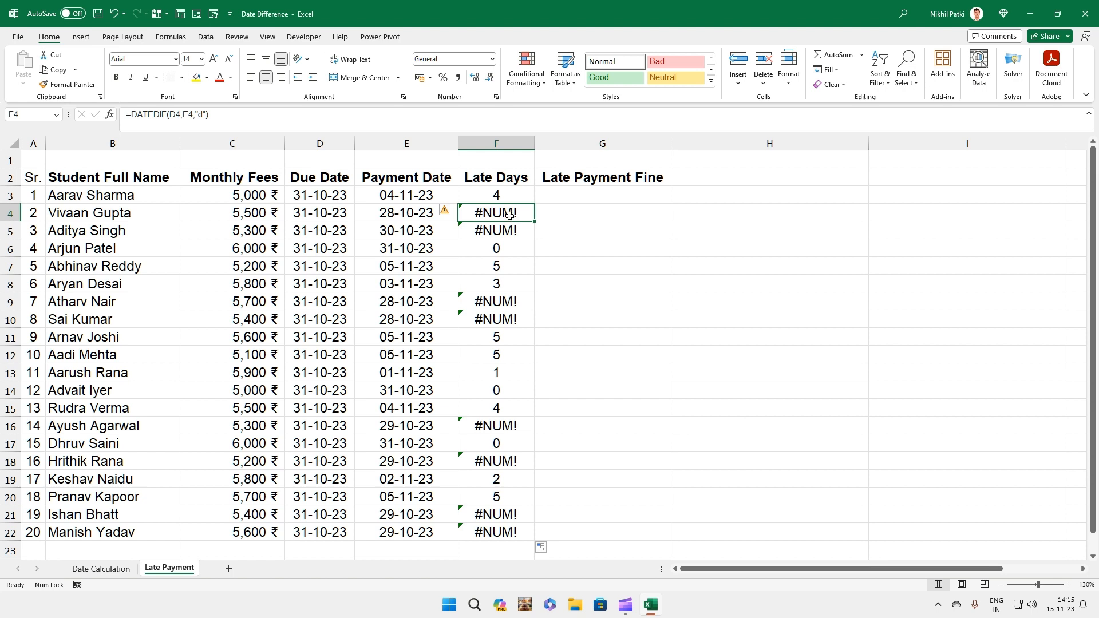
click(325, 214)
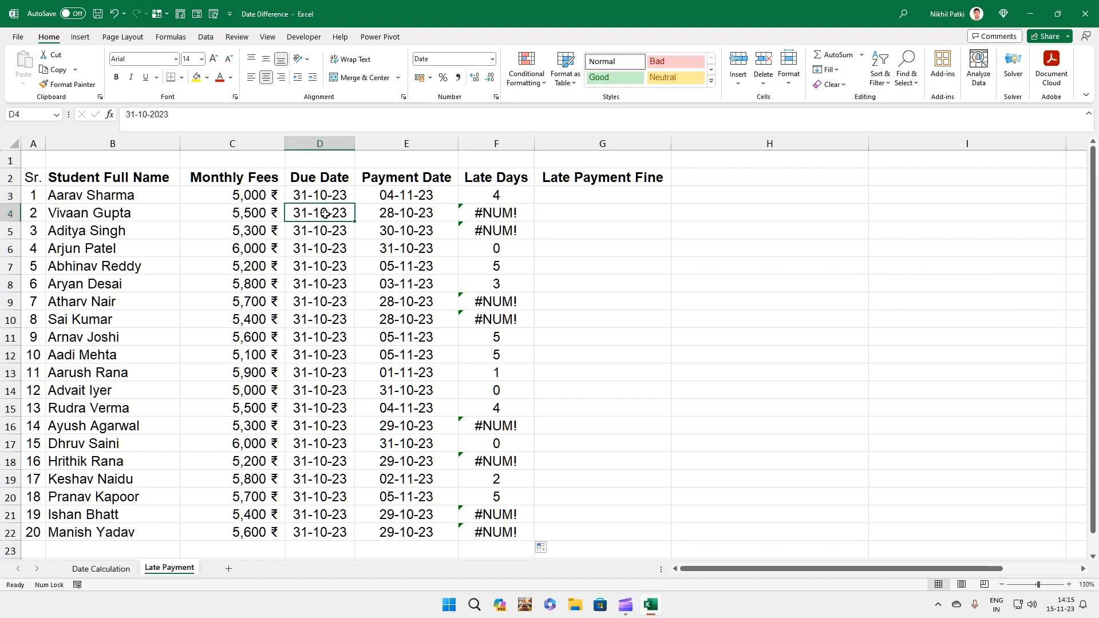
click(399, 213)
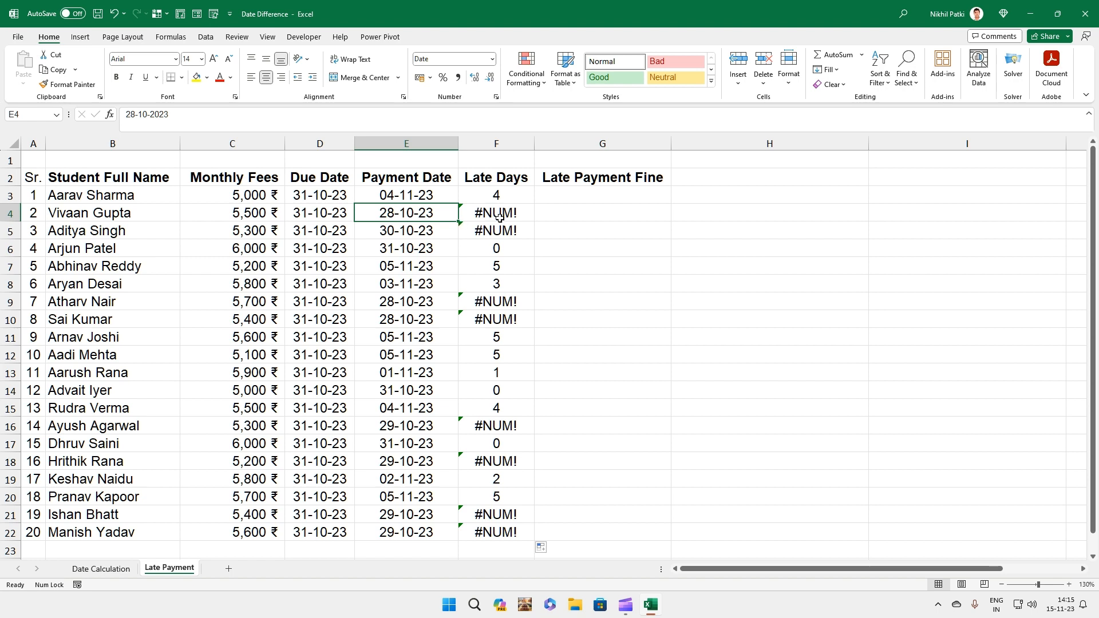
click(305, 194)
click(402, 197)
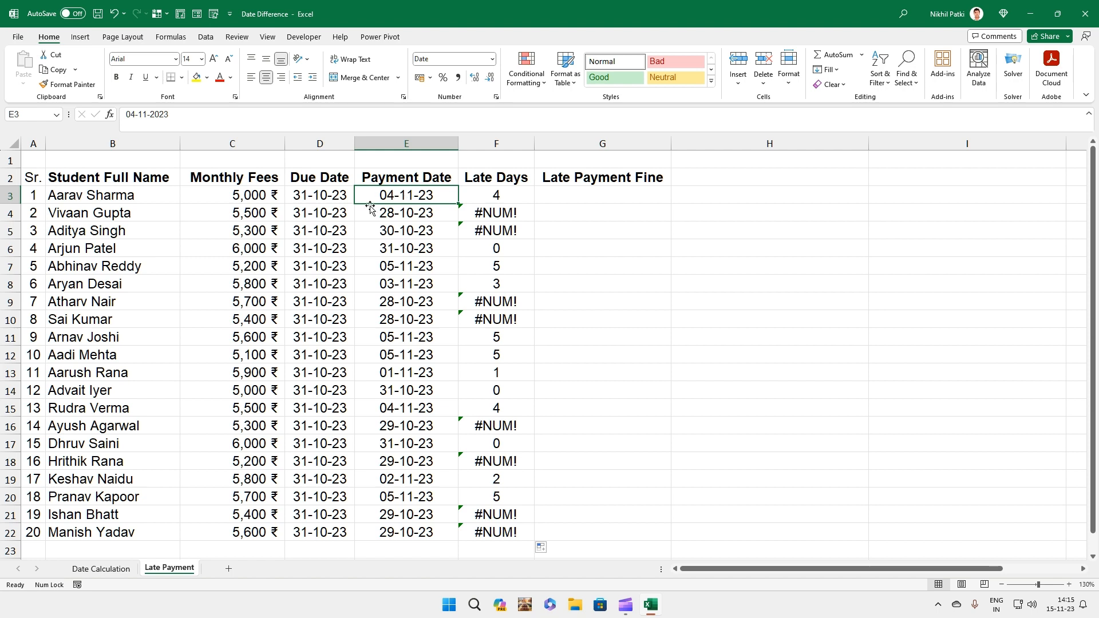
click(313, 212)
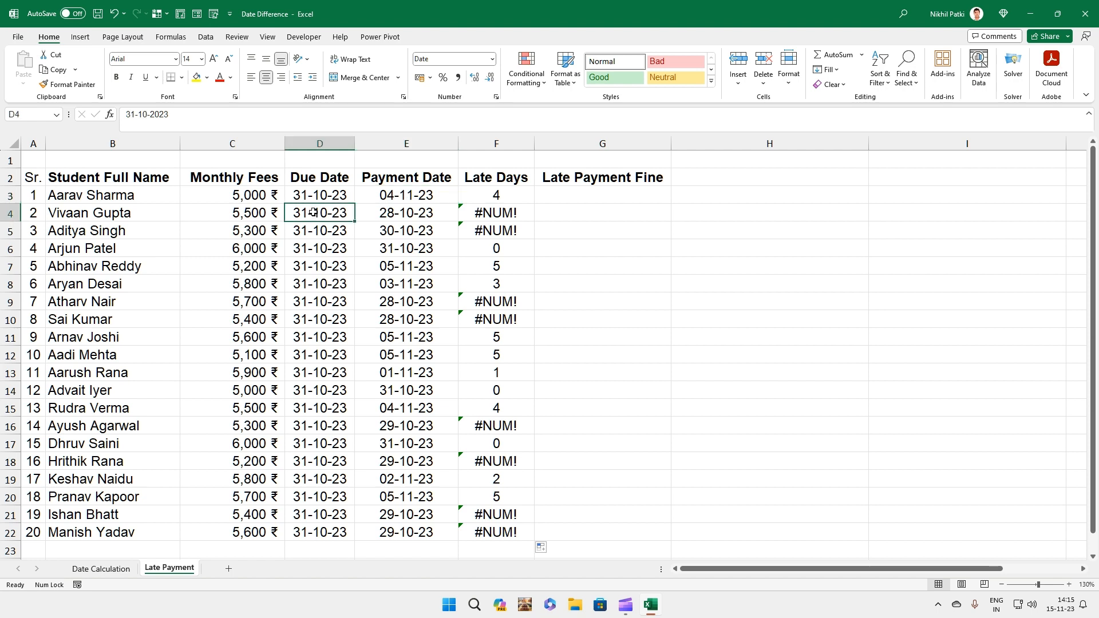
- Change the F3 formula to =IFERROR(DATEDIF(D3,E3,"d"),"") and fill it down the Late Days column to F22
click(488, 195)
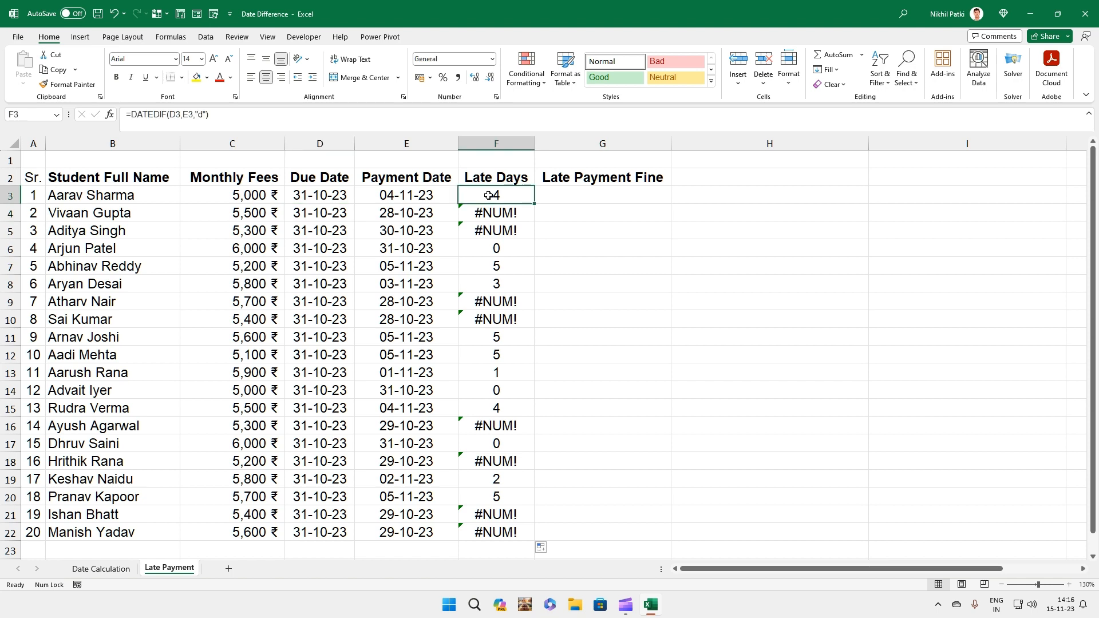
click(131, 115)
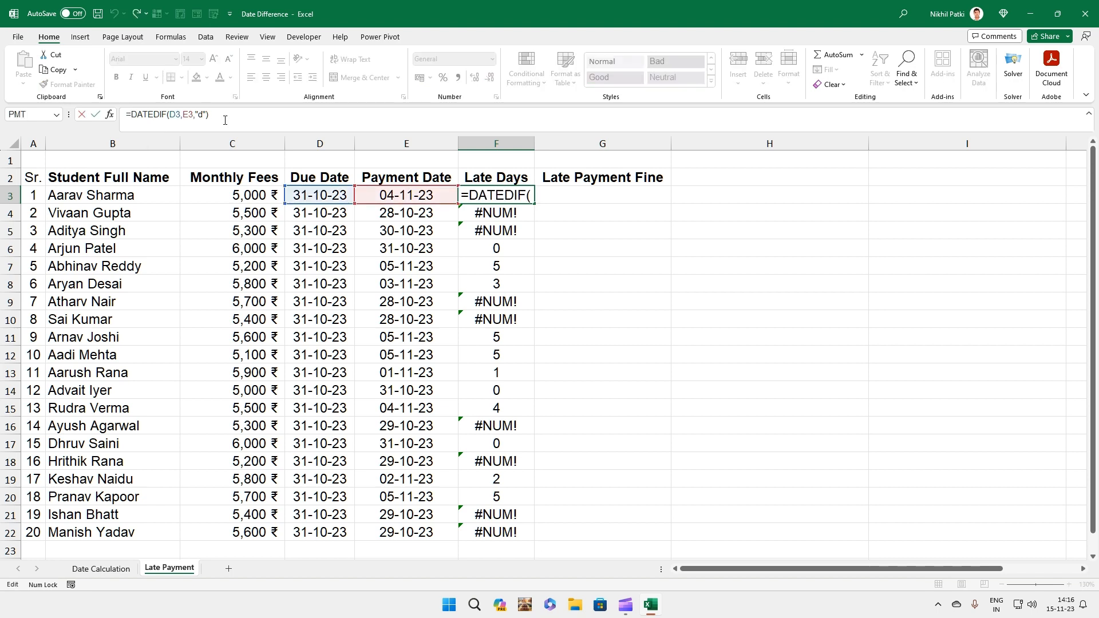
text(iferror)
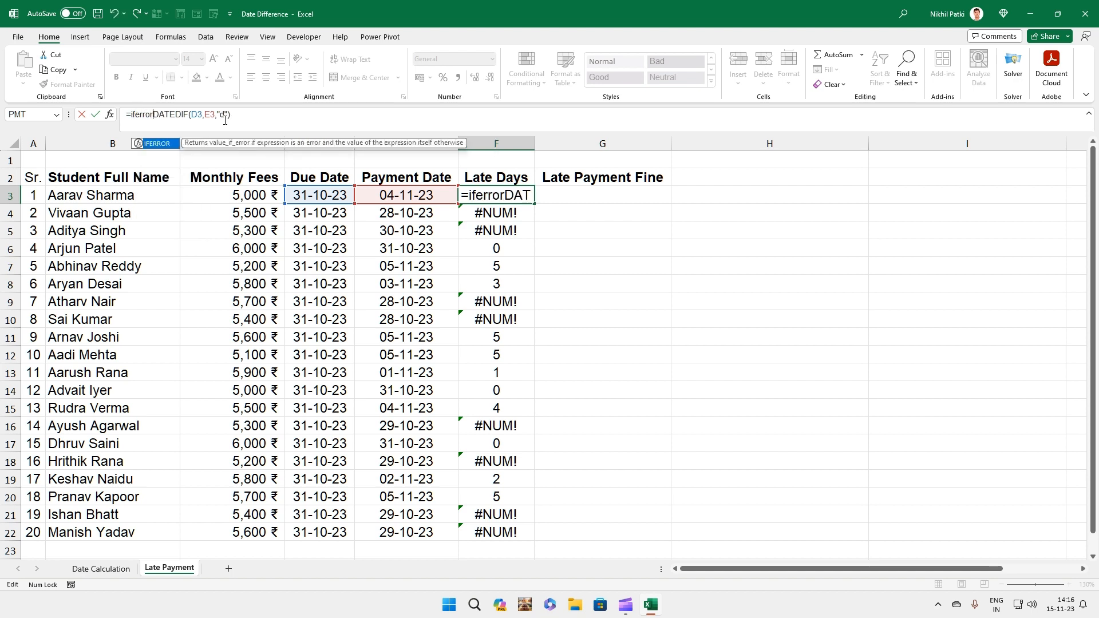
text(()
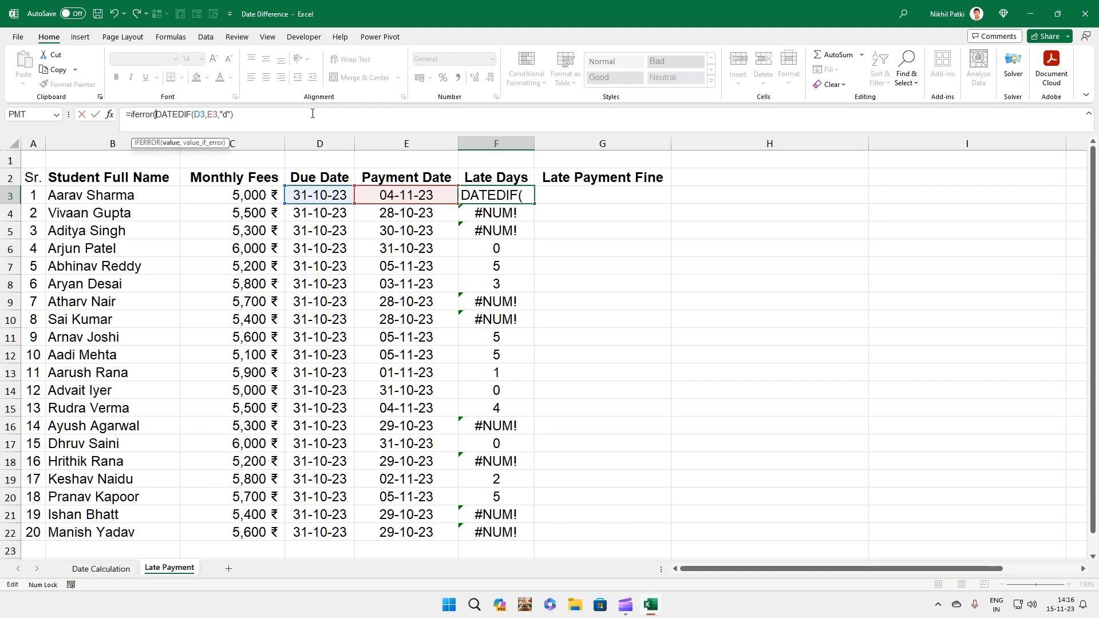
click(298, 115)
text(,")
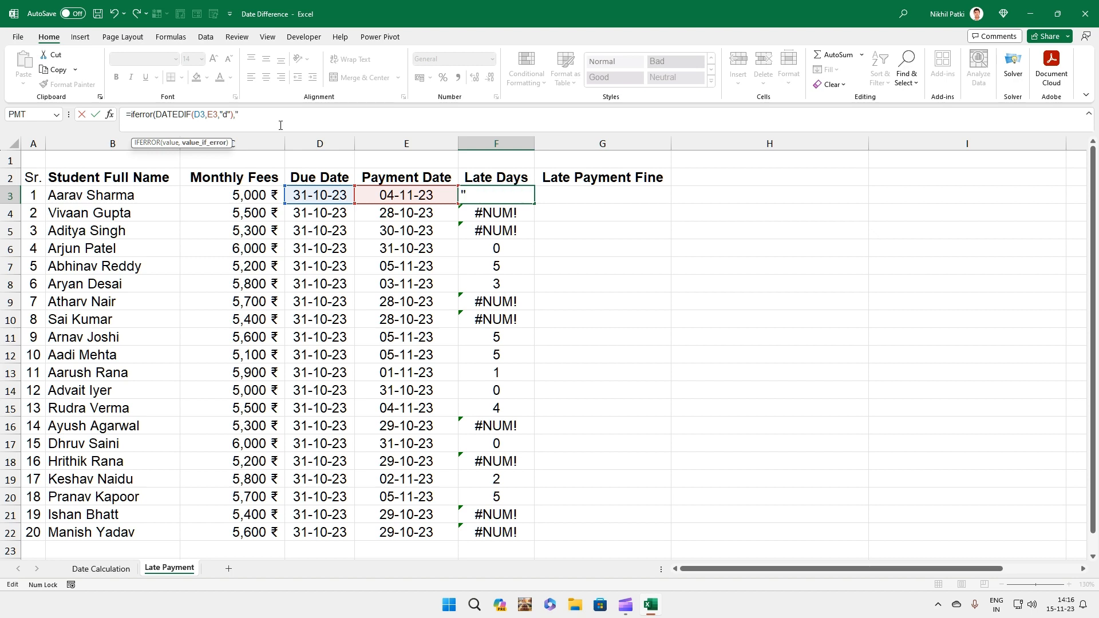
text("))
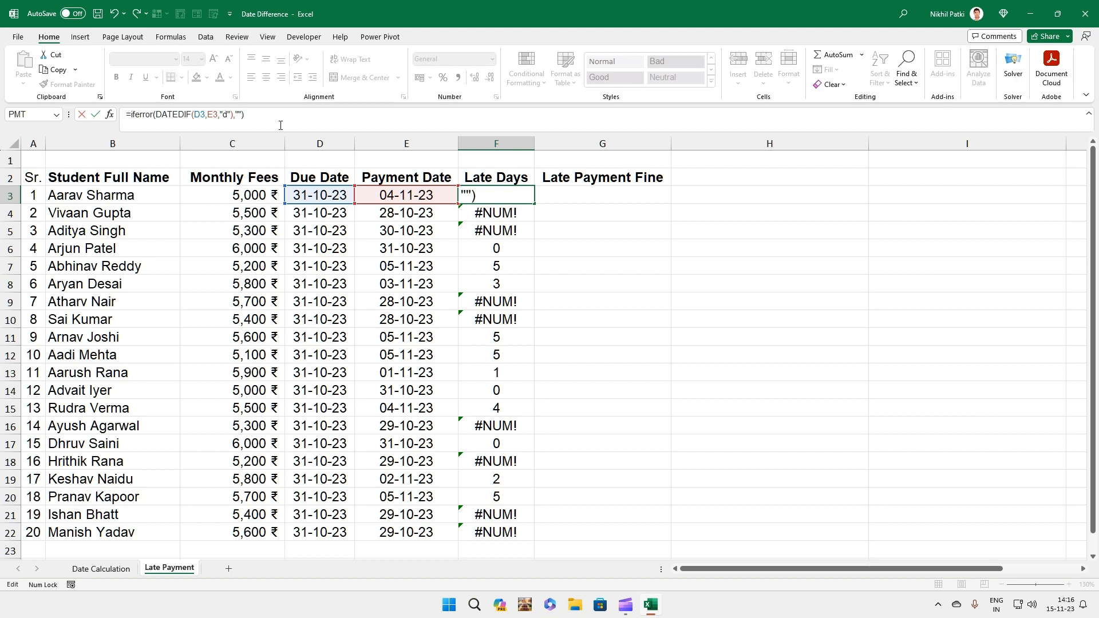
key(Return)
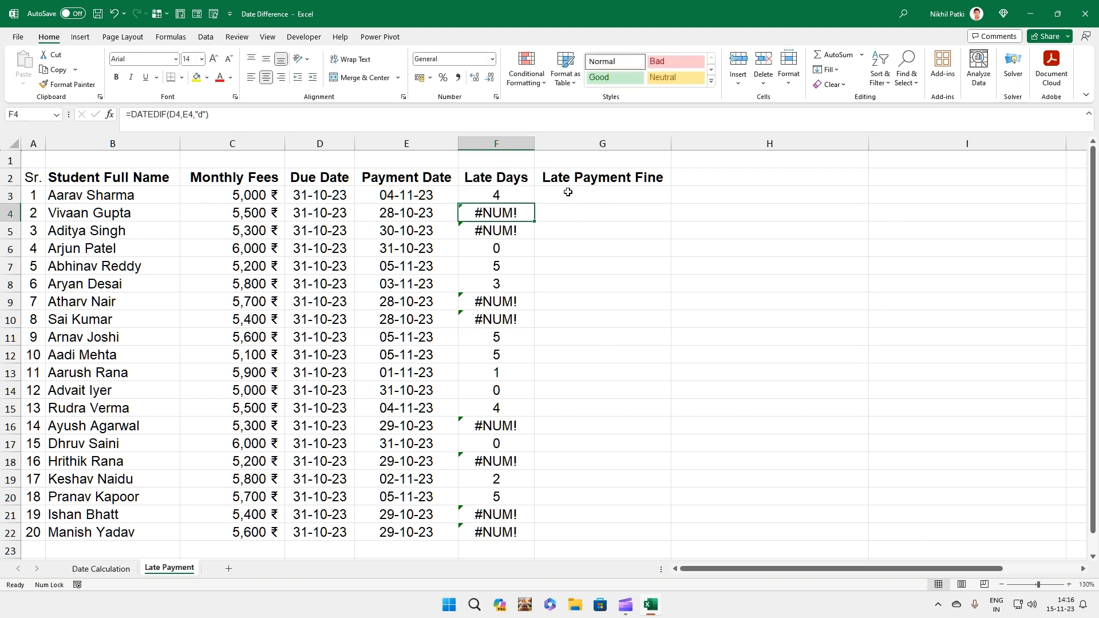
click(522, 192)
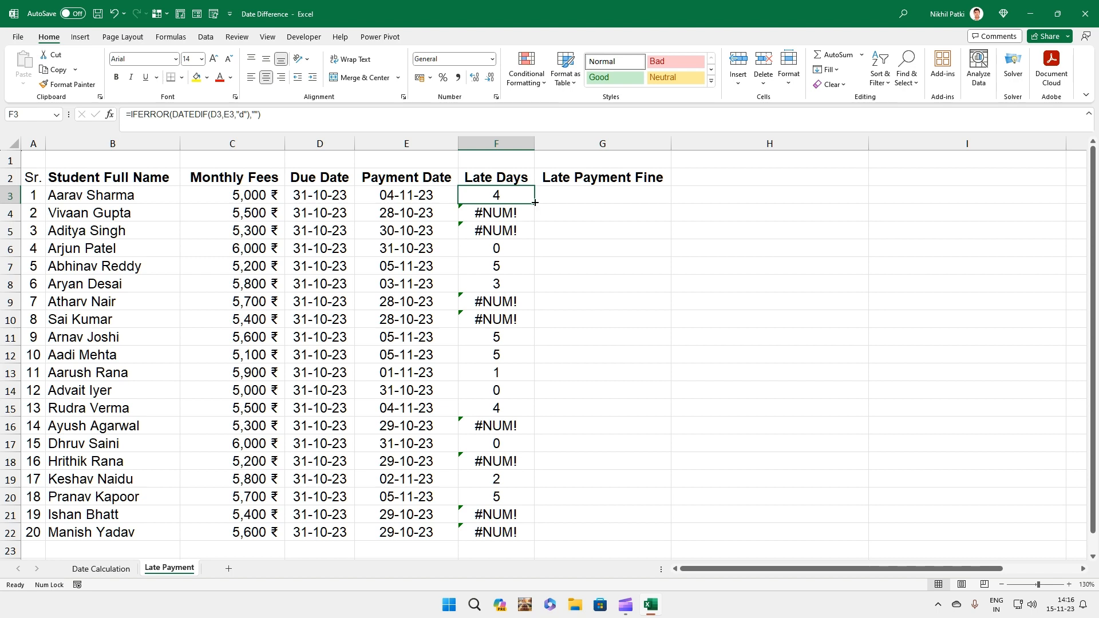
double_click(536, 202)
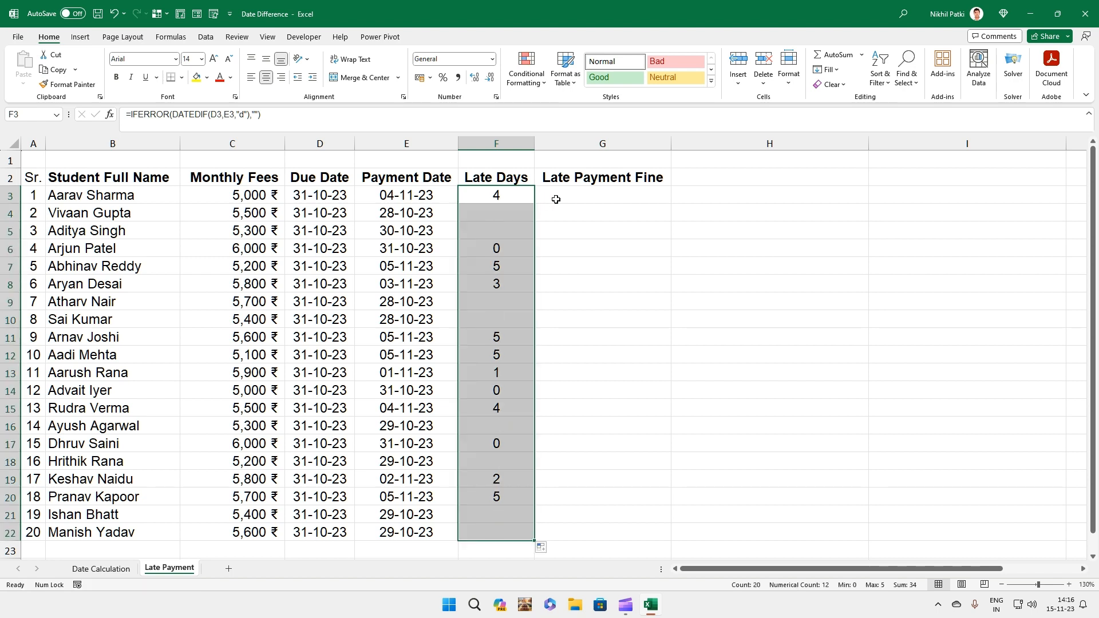
- Enter the formula =F3*50 in G3 to calculate the first student's late payment fine at 50 per late day
click(555, 199)
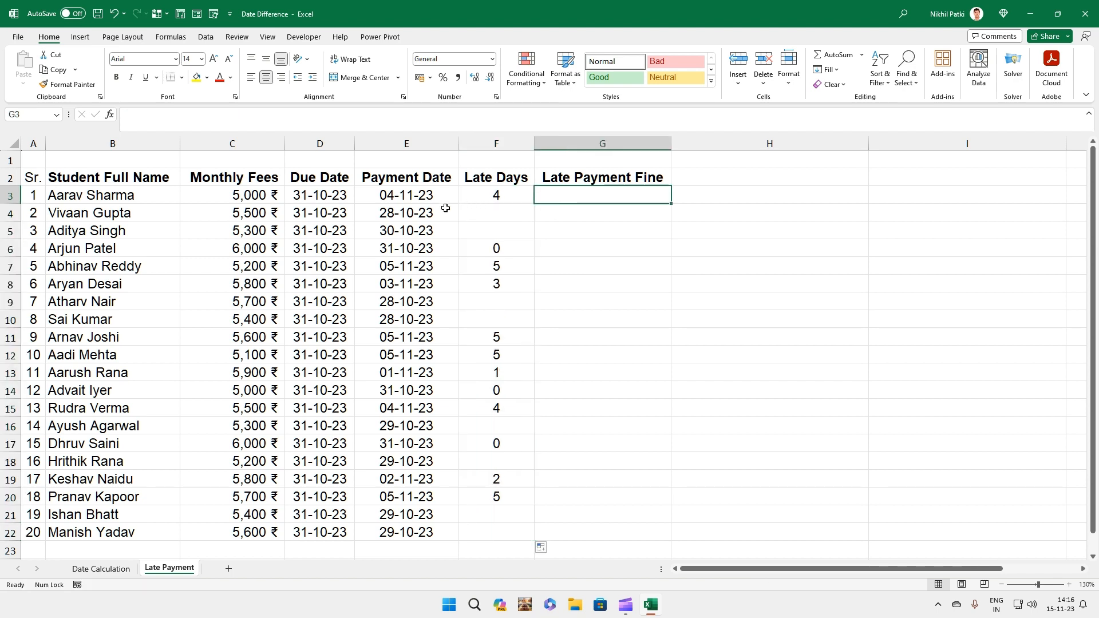
click(418, 235)
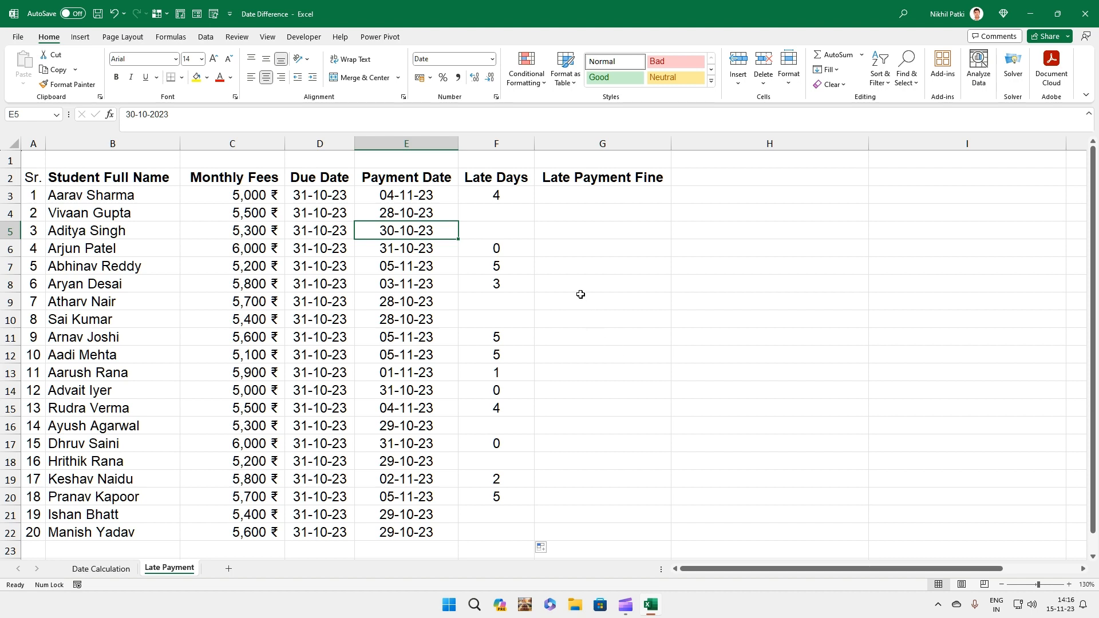
click(567, 195)
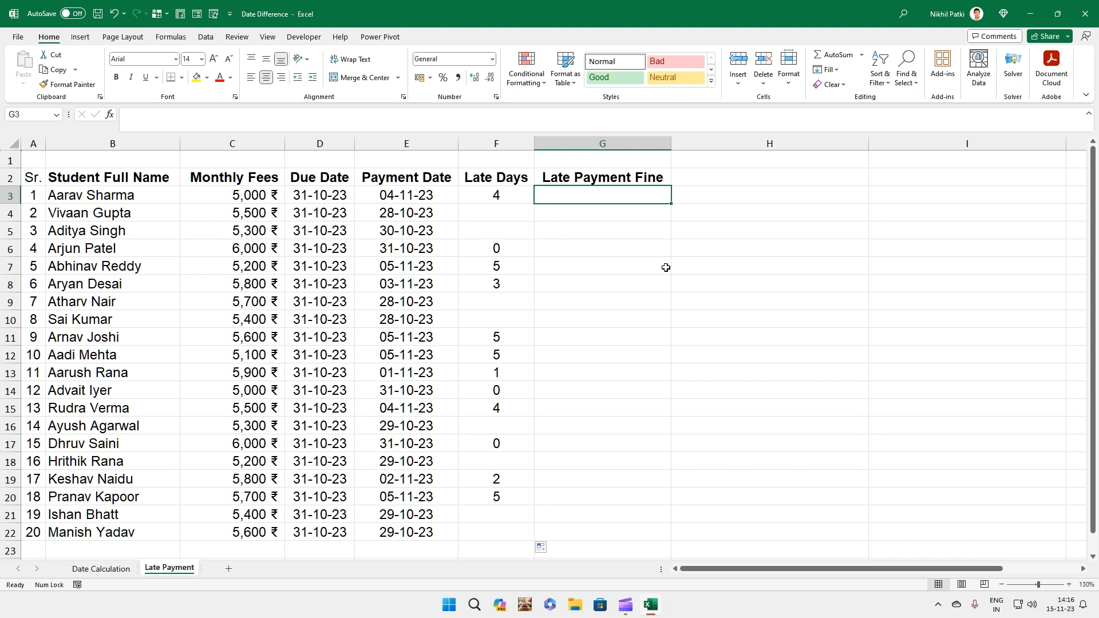
text(=)
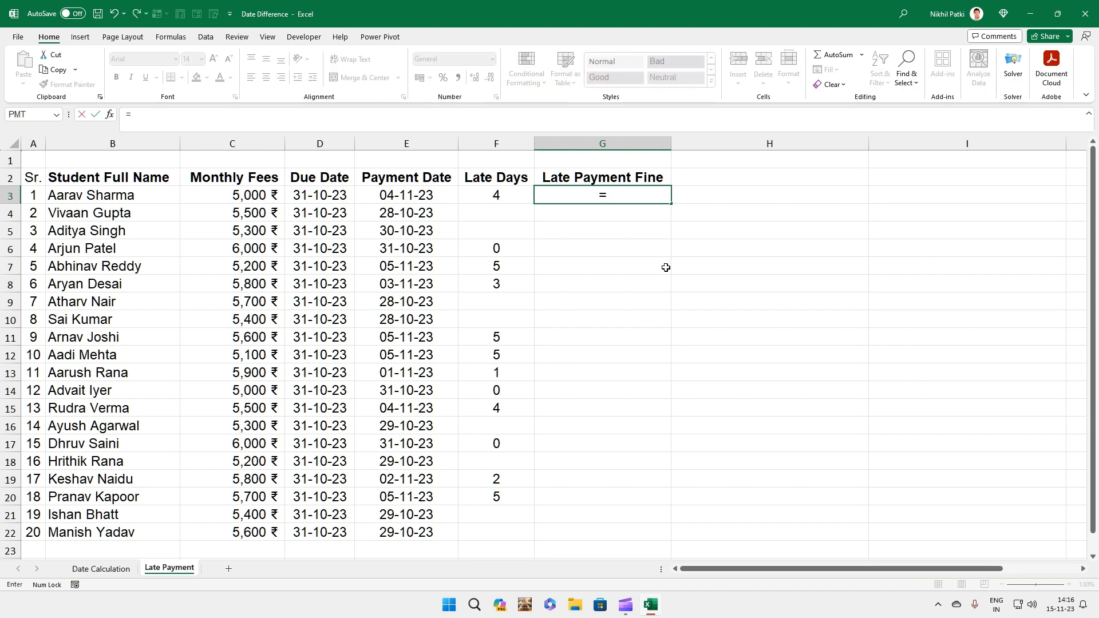
key(Left)
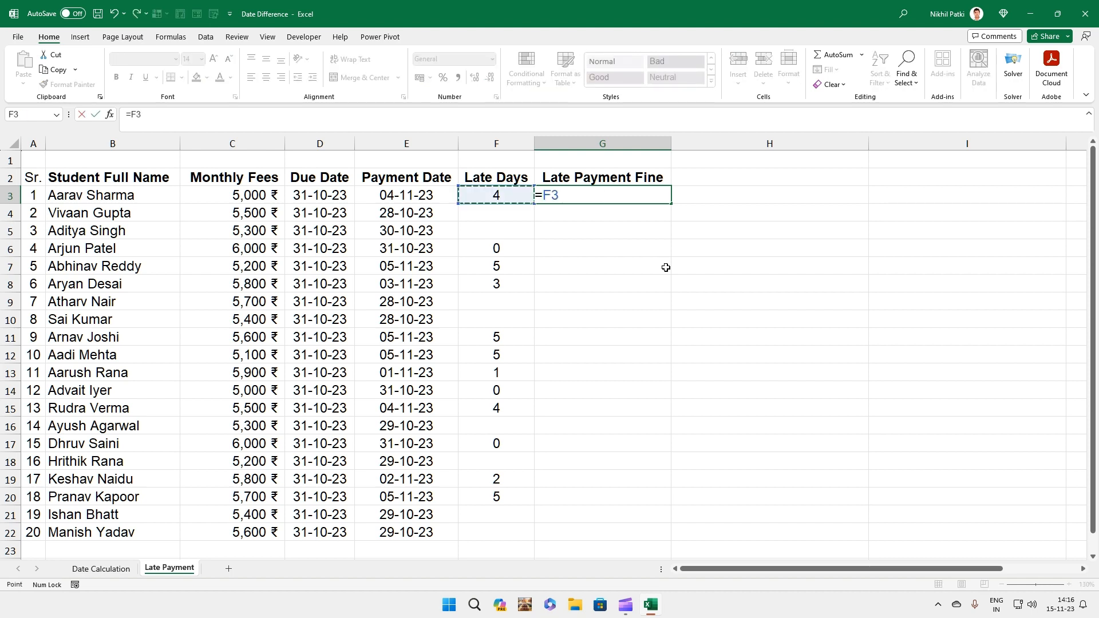
text(*50)
key(Return)
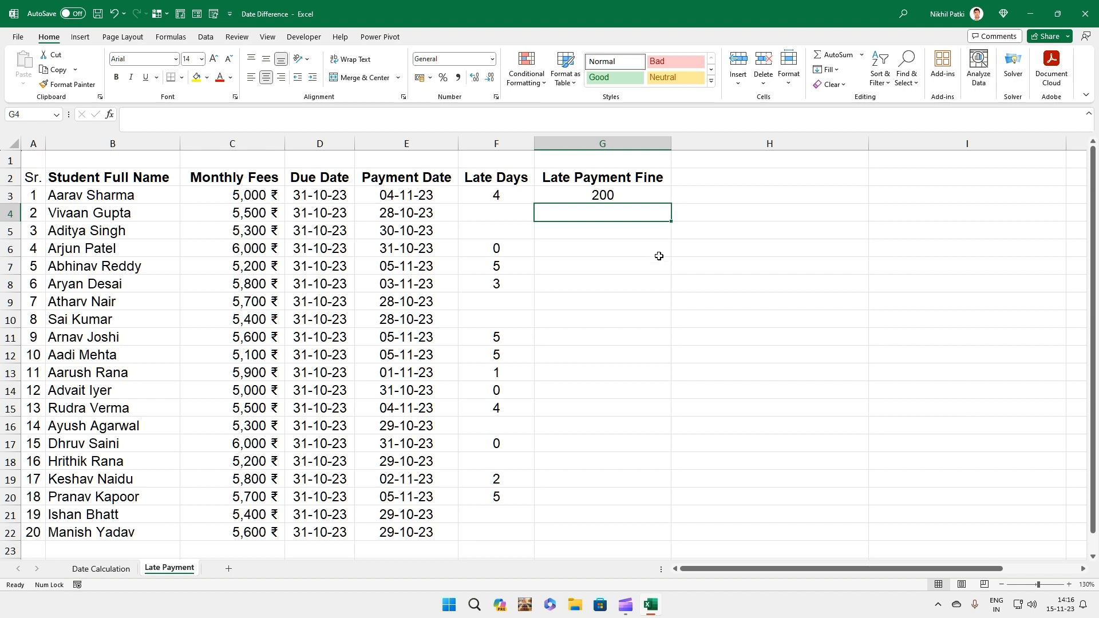
- Fill the fine formula from G3 down the Late Payment Fine column to G22 and check the Late Days formula in F4
click(659, 198)
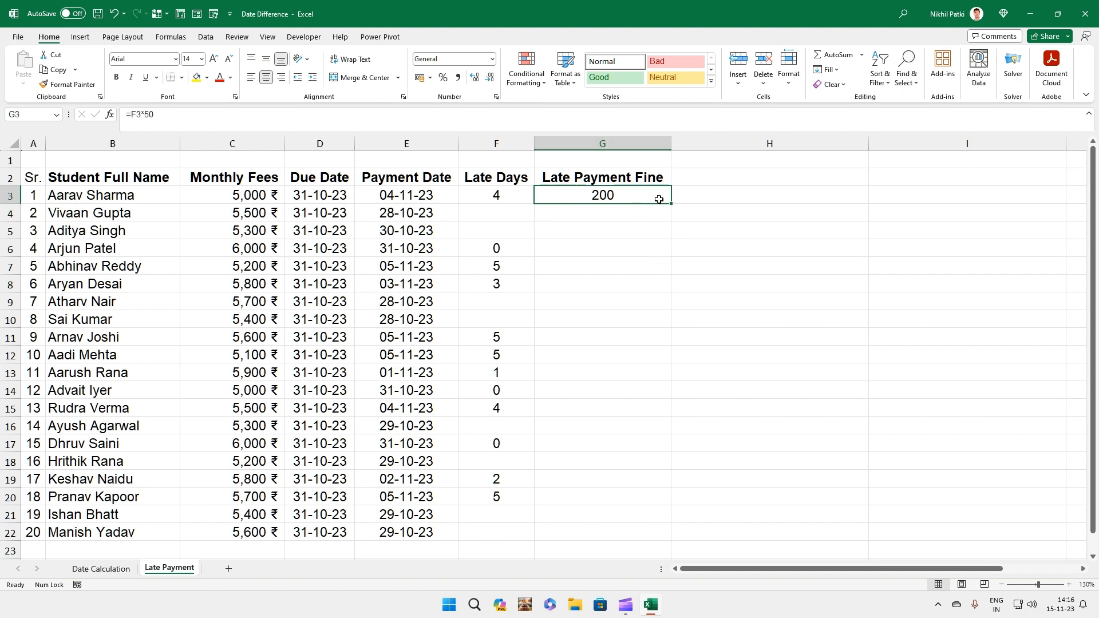
double_click(672, 204)
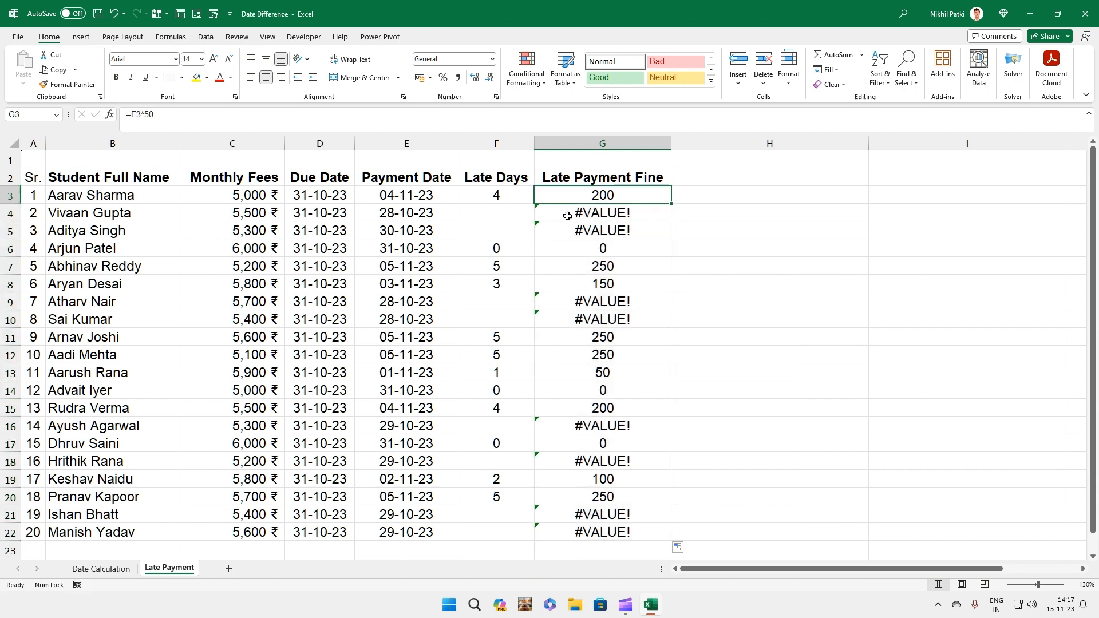
click(510, 217)
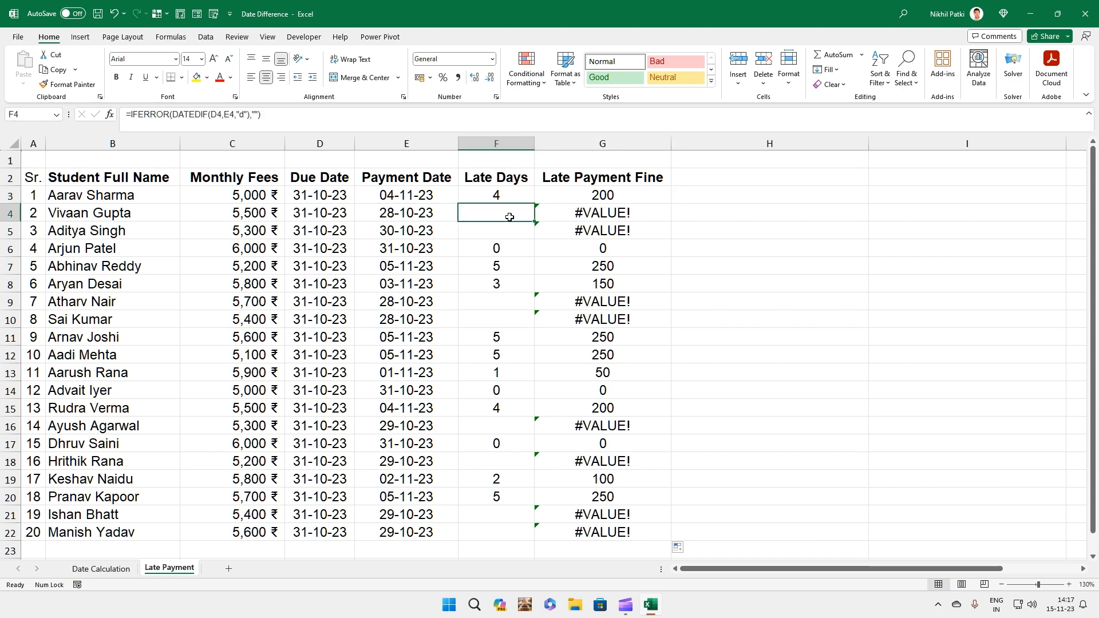
- Wrap the fine formula in G3 with IFERROR so that it reads =IFERROR(F3*50,"")
click(598, 196)
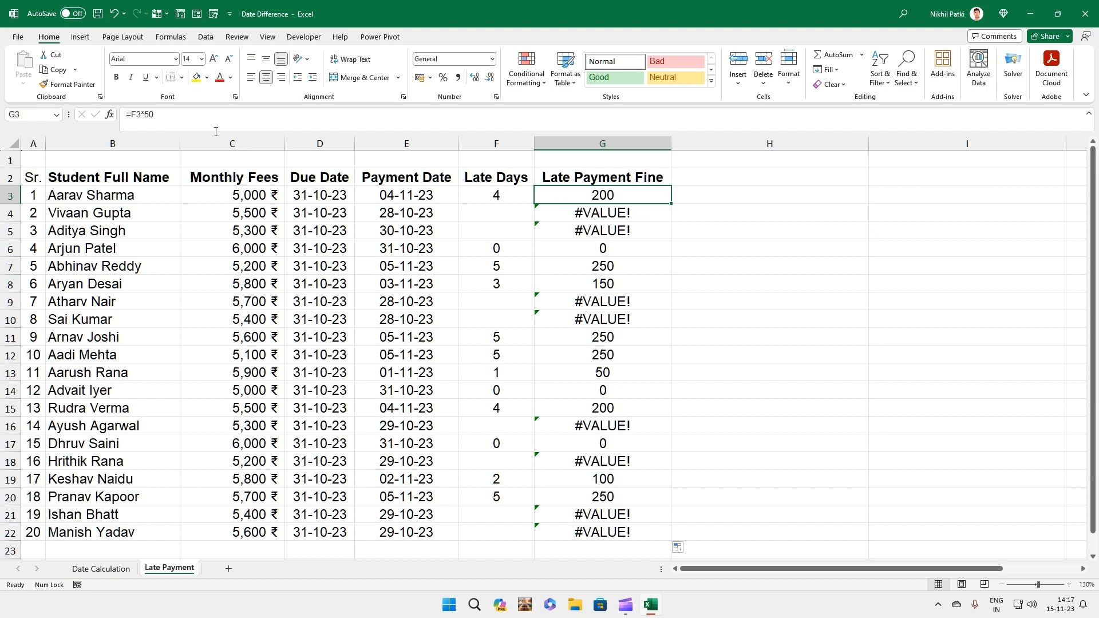
key(F2)
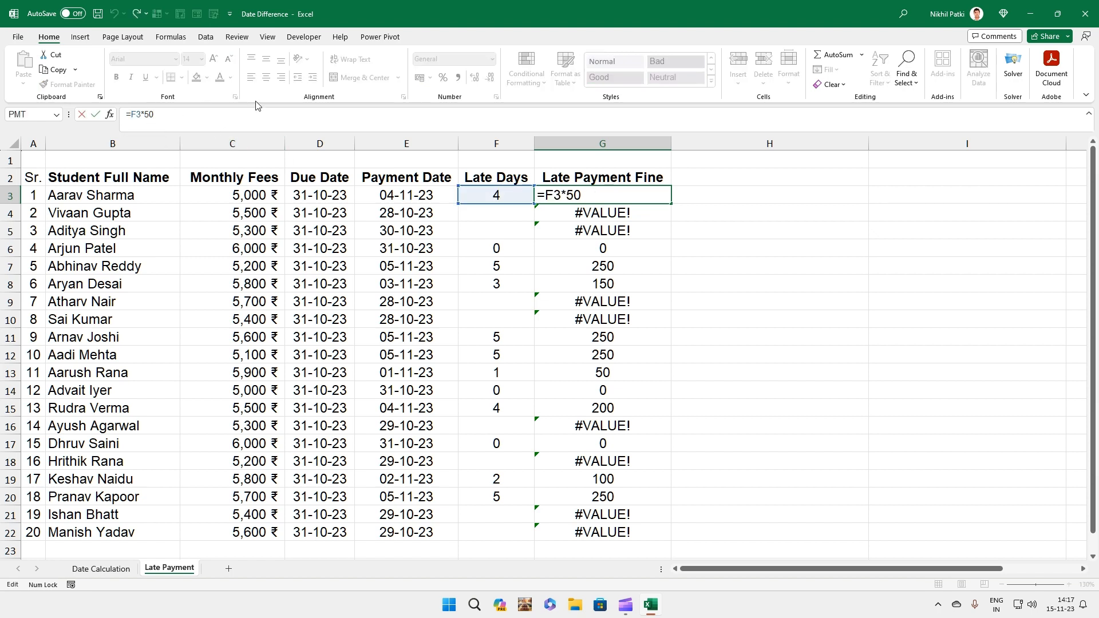
text(iferro)
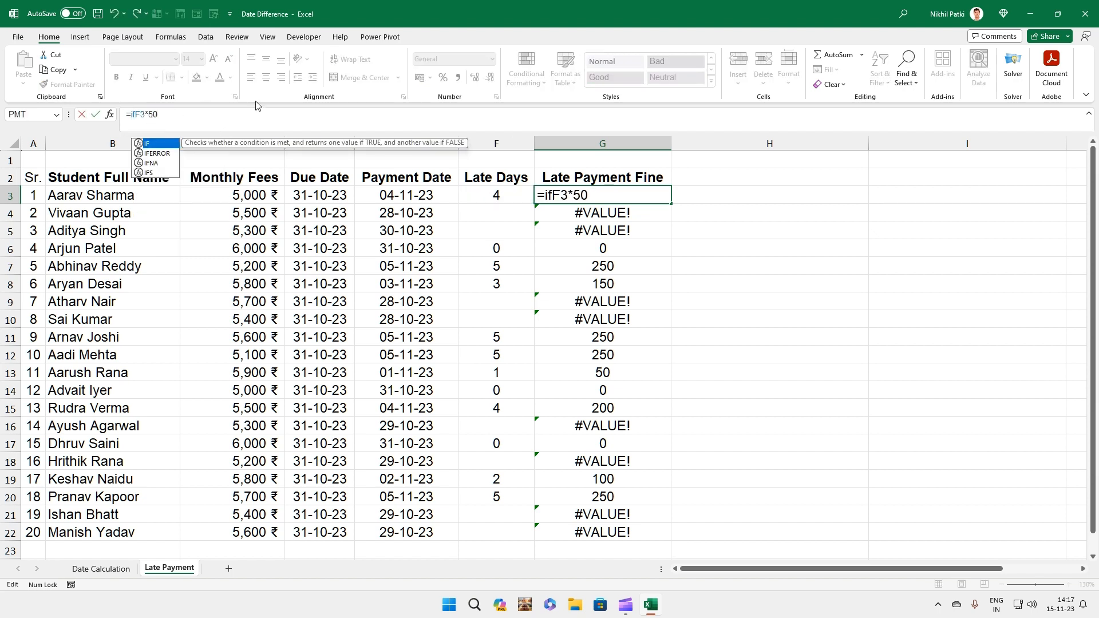
text(r)
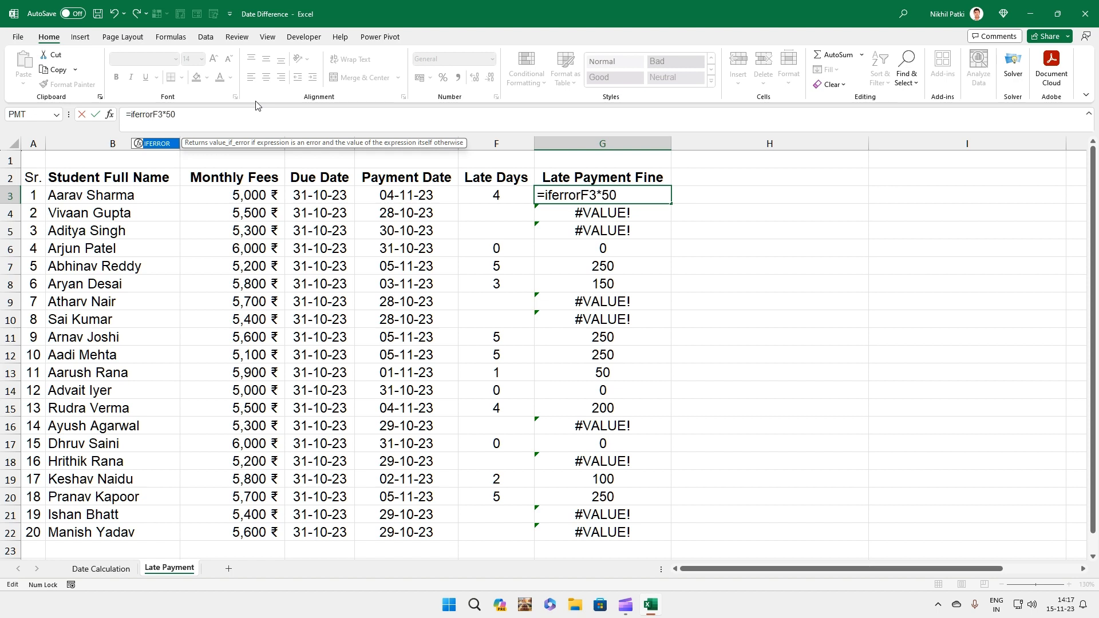
text(()
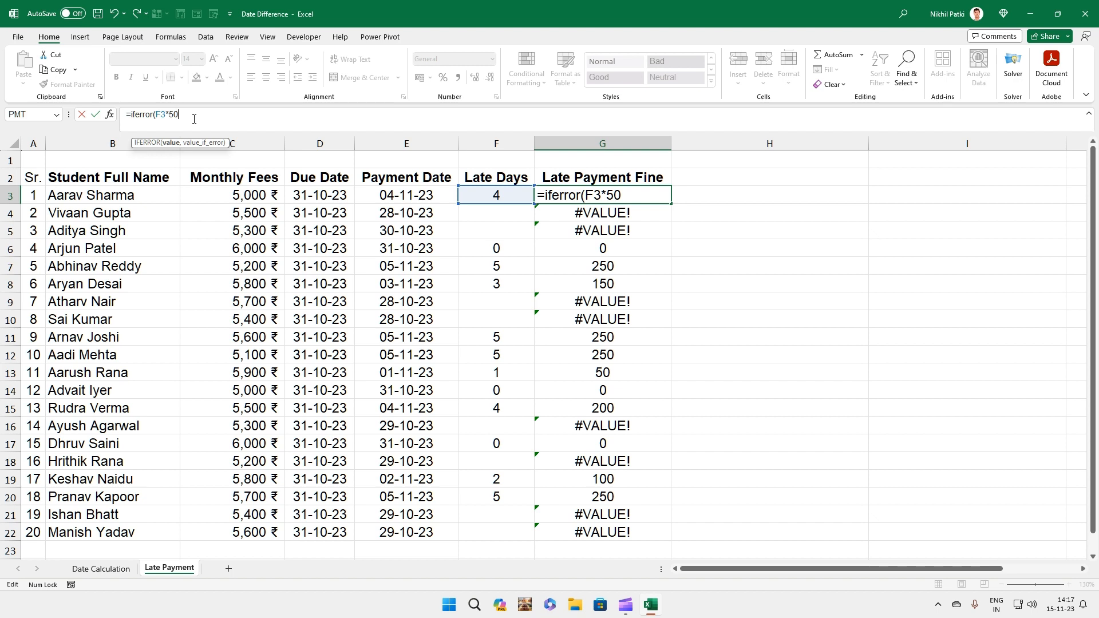
text(,""))
key(Return)
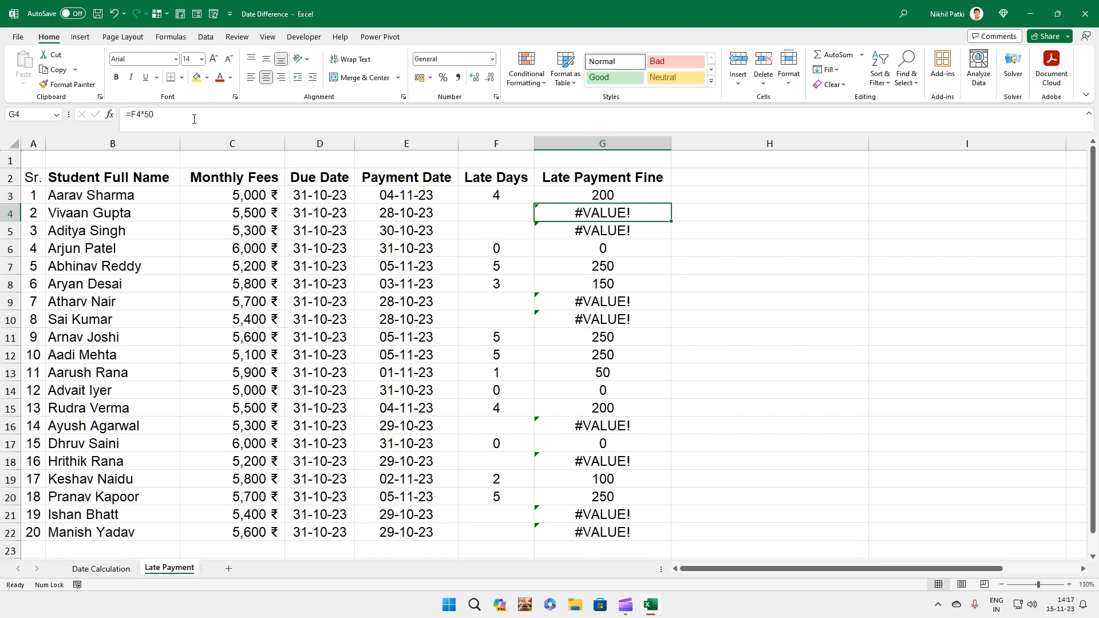
- Fill the IFERROR fine formula from G3 down the Late Payment Fine column to G22
click(648, 198)
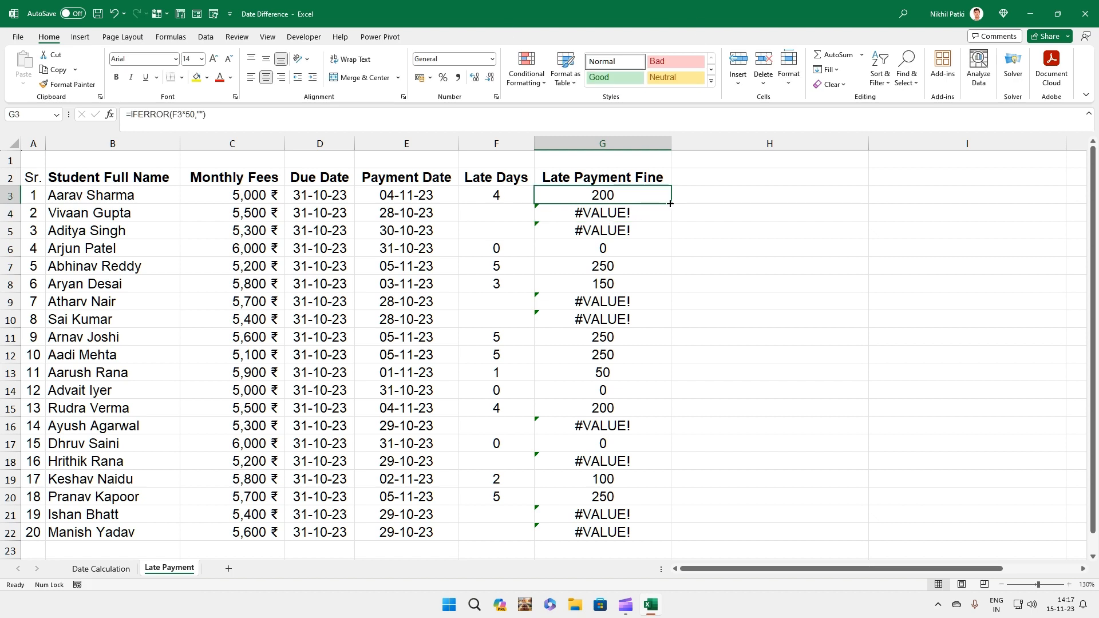
double_click(669, 203)
click(741, 247)
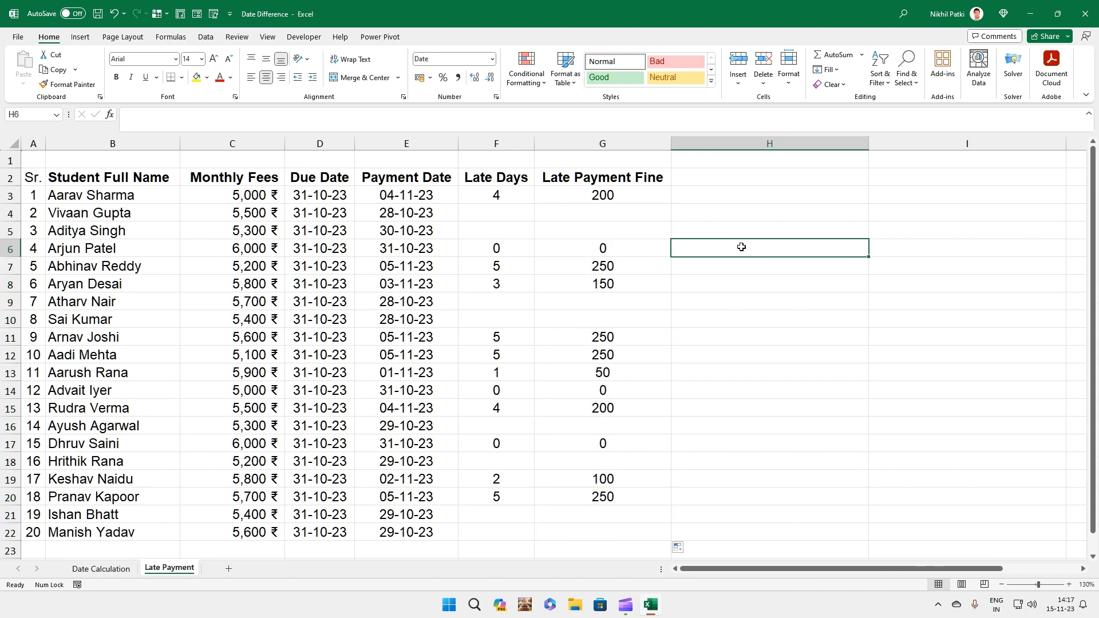